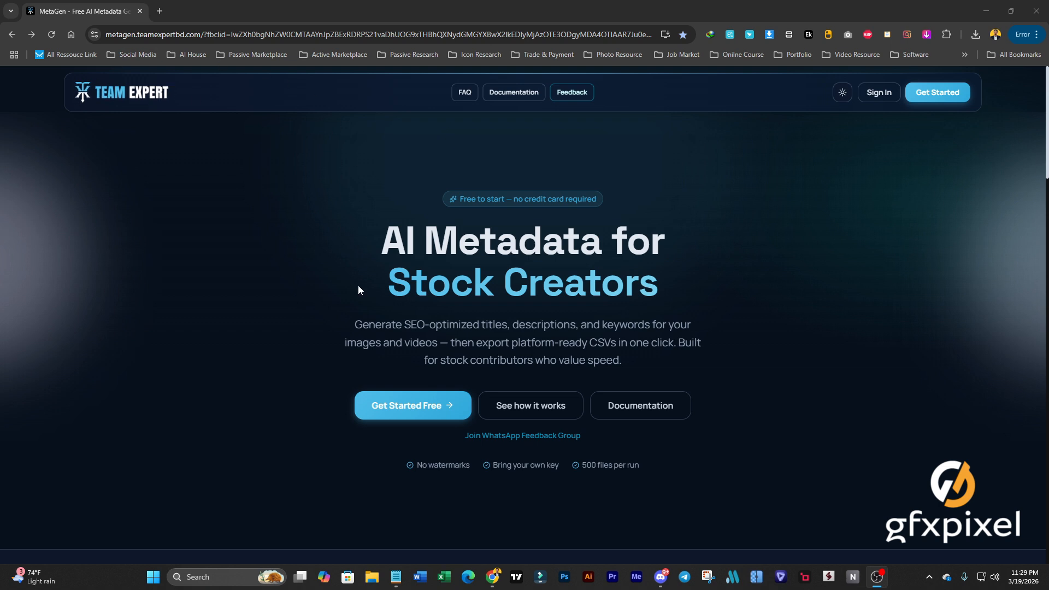
- Create a free account with Google sign-in and proceed to the metadata studio once the AI key setup is complete
left_click(421, 407)
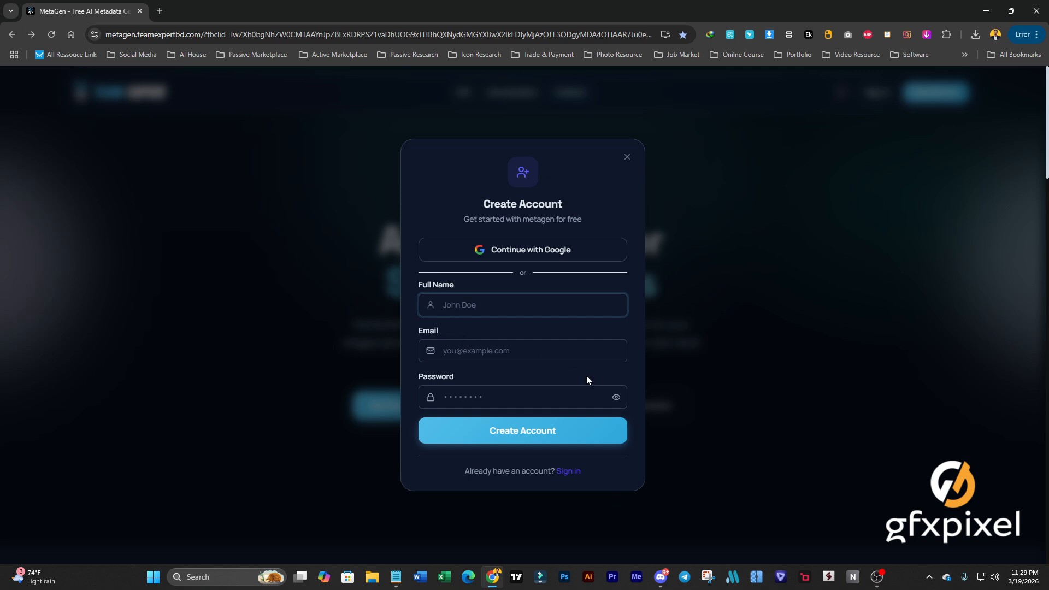
left_click(535, 250)
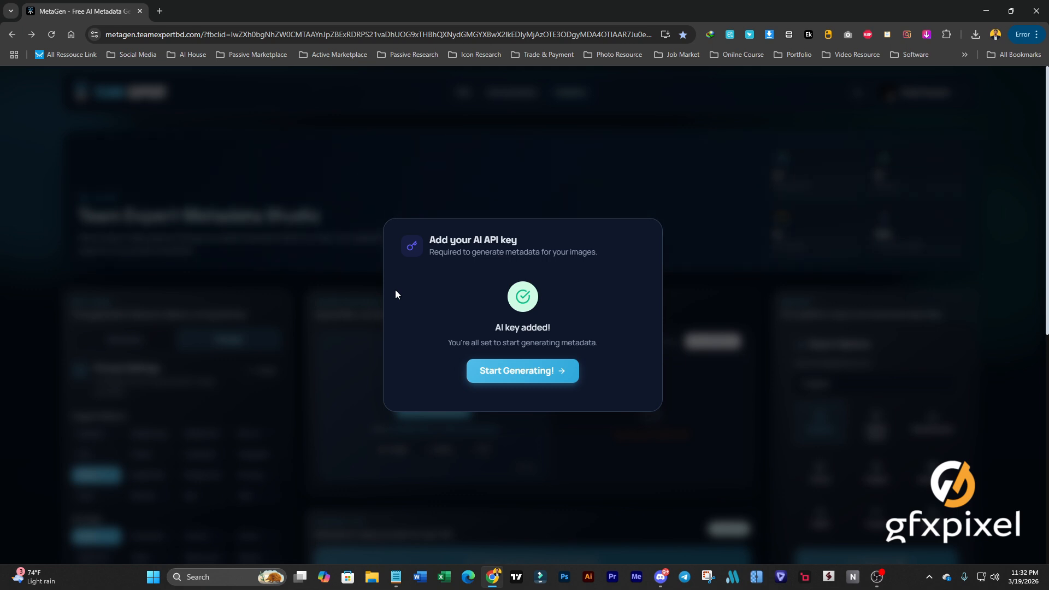
left_click(563, 374)
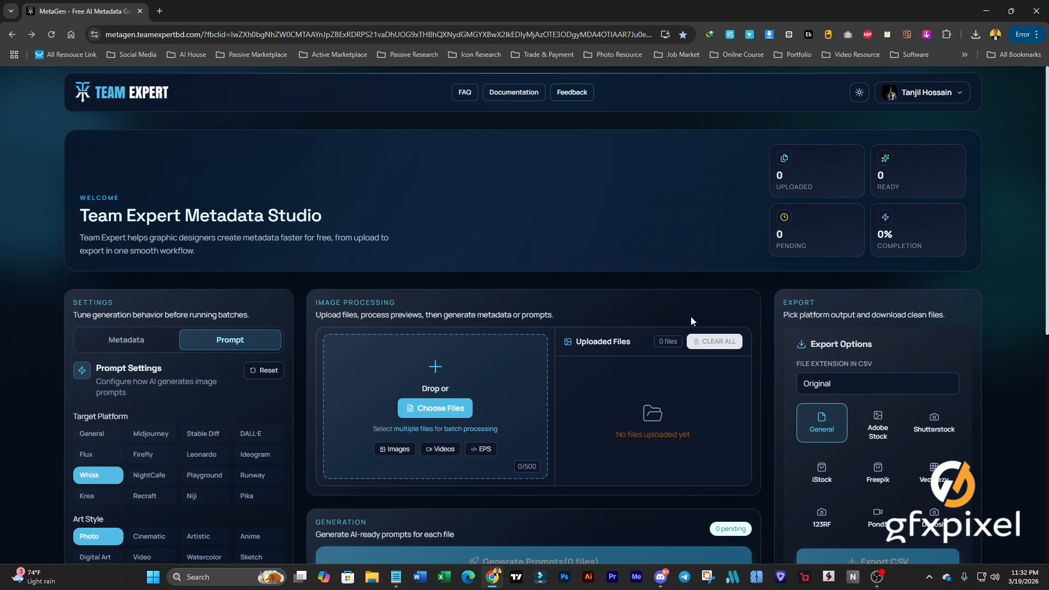
- Begin adding an API key in the account's key and model settings with Groq as provider, and open Groq's API key page
left_click(926, 92)
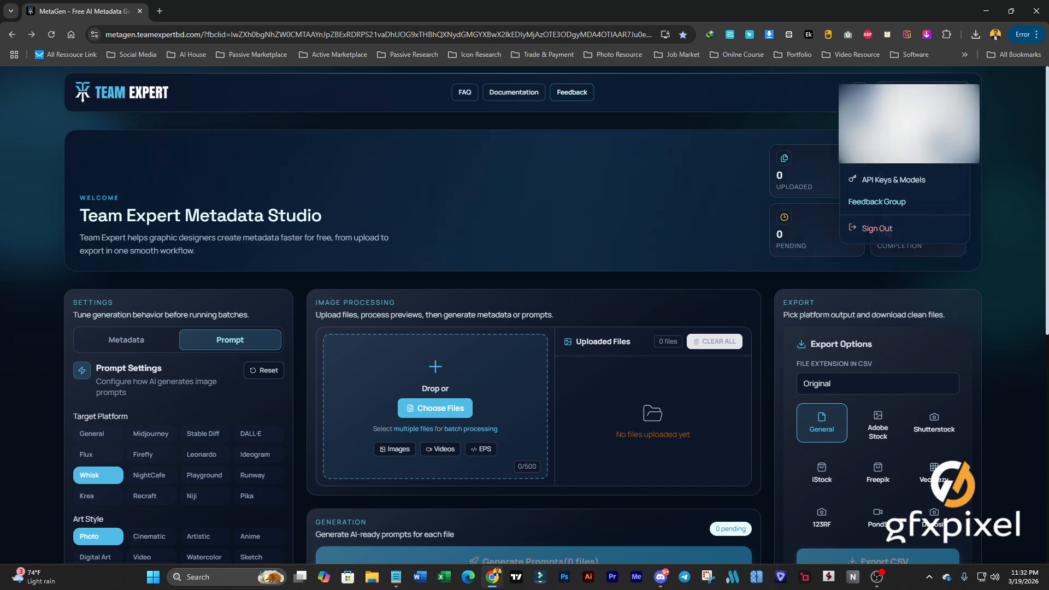
left_click(898, 180)
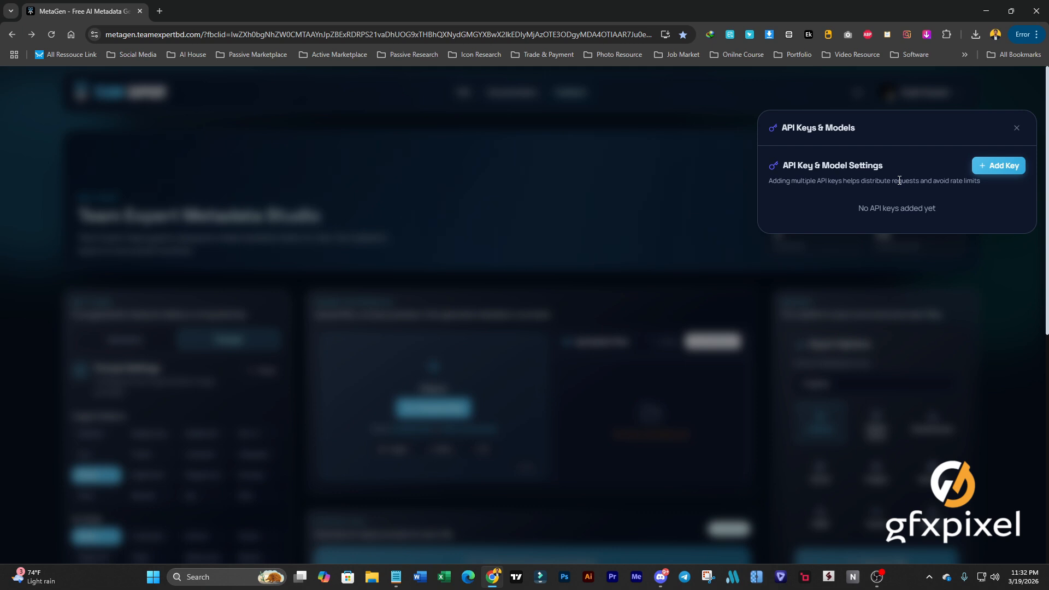
left_click(996, 166)
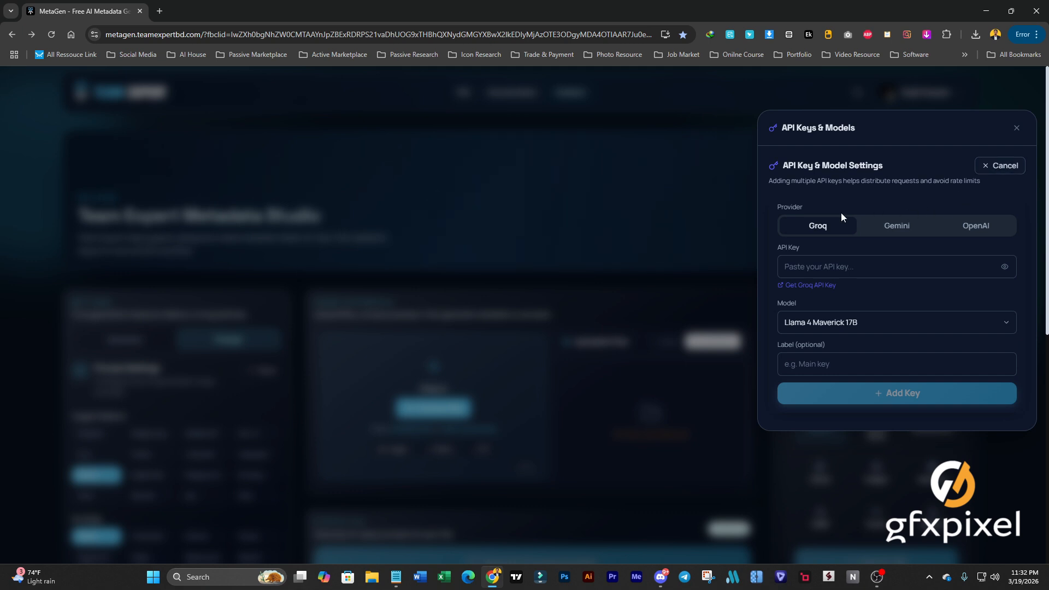
left_click(902, 223)
left_click(965, 232)
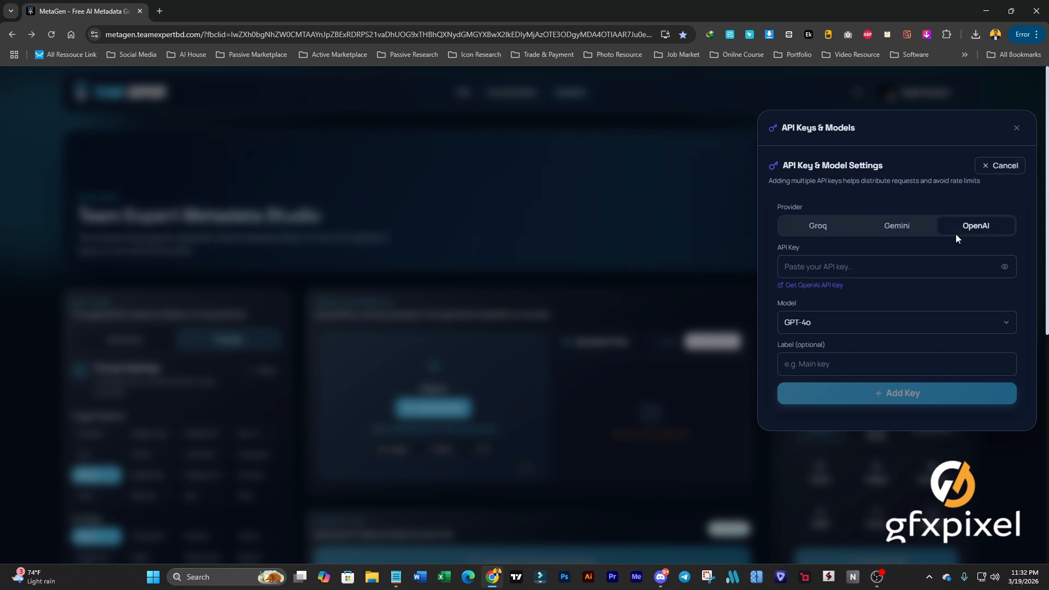
left_click(806, 232)
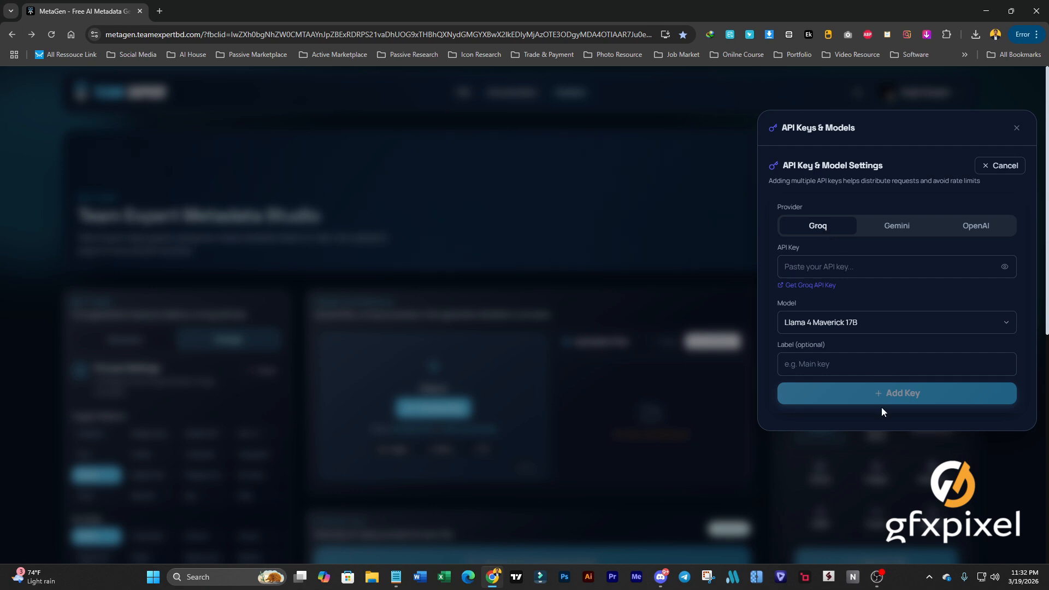
left_click(815, 287)
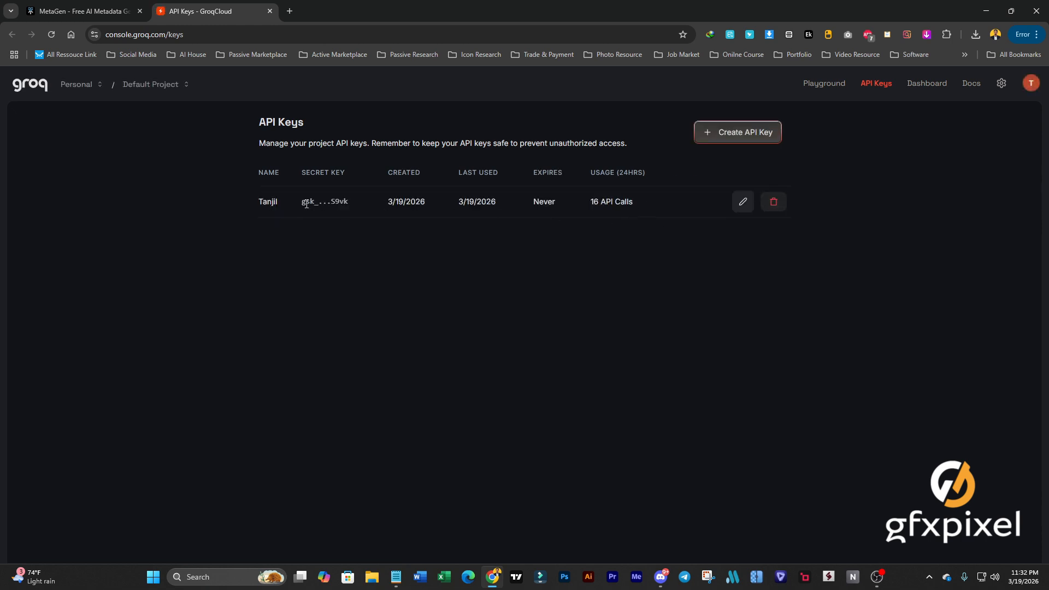
- Delete the existing Groq API key and create a new one with a personal display name and no expiration
left_click(775, 203)
left_click(640, 362)
left_click(749, 132)
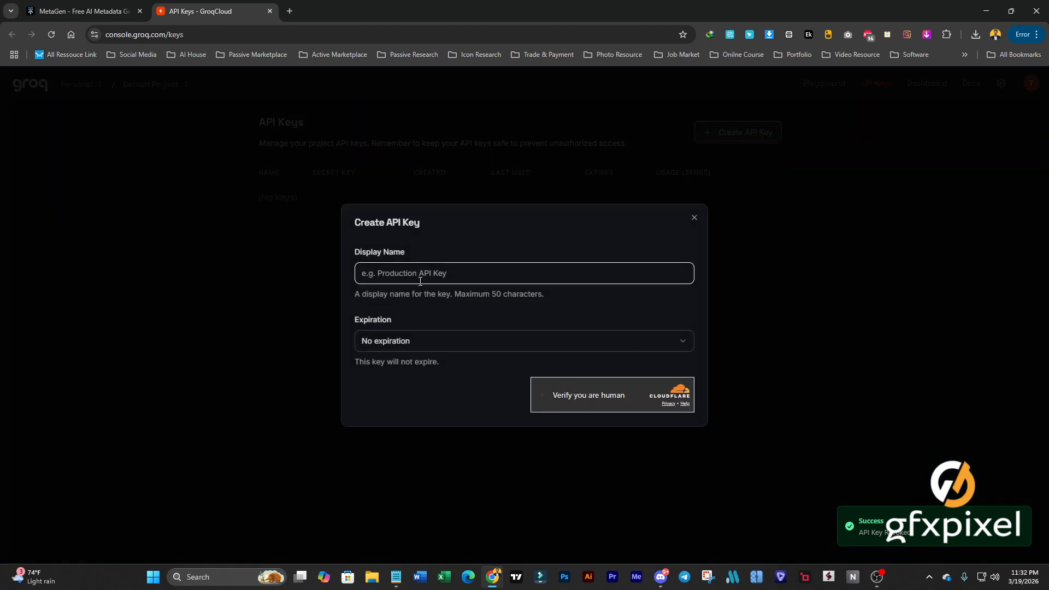
type("Tanjil H")
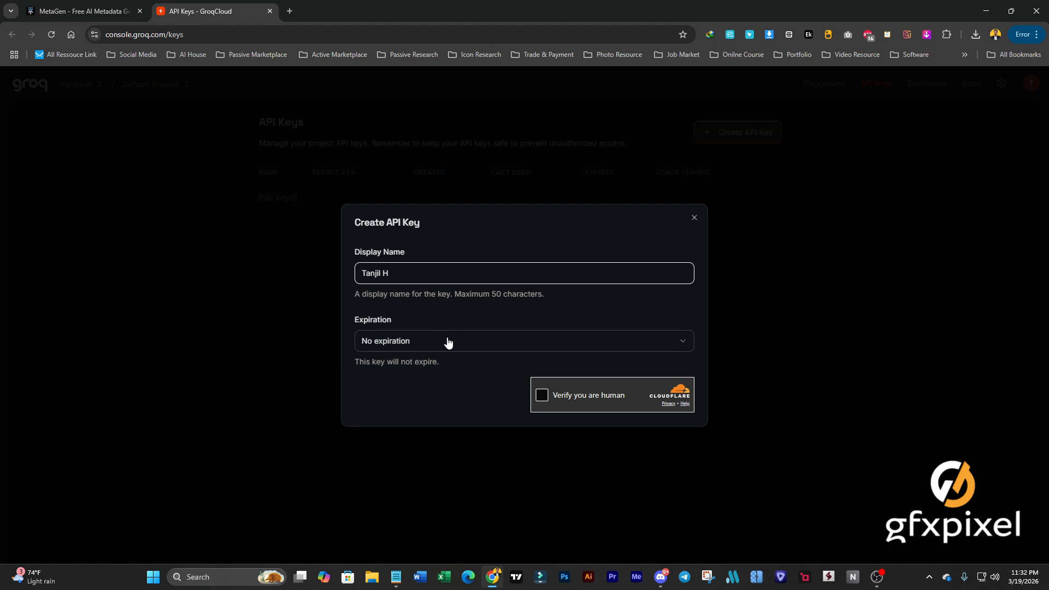
left_click(417, 337)
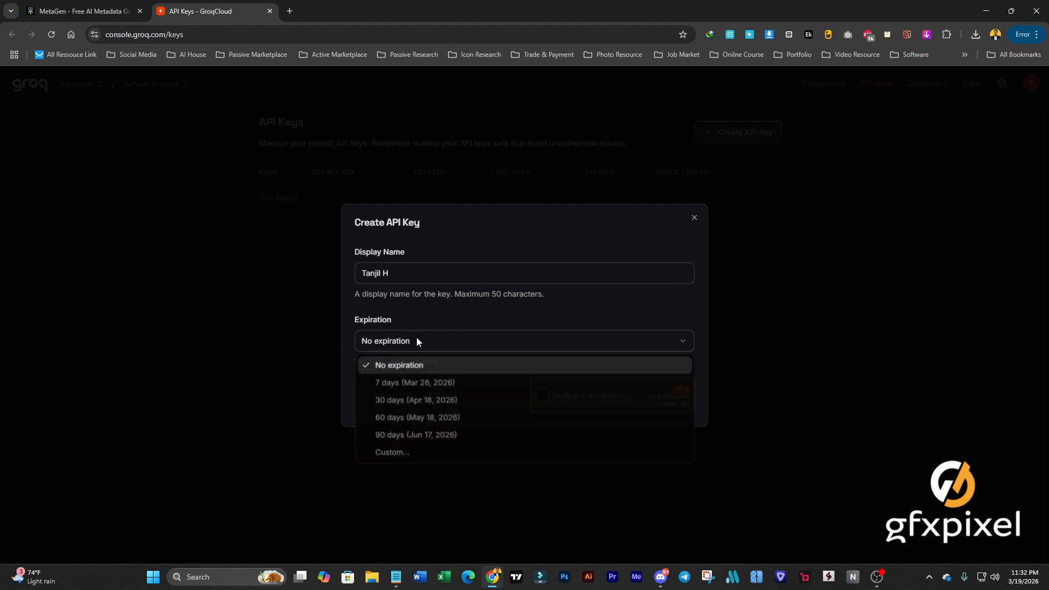
left_click(417, 343)
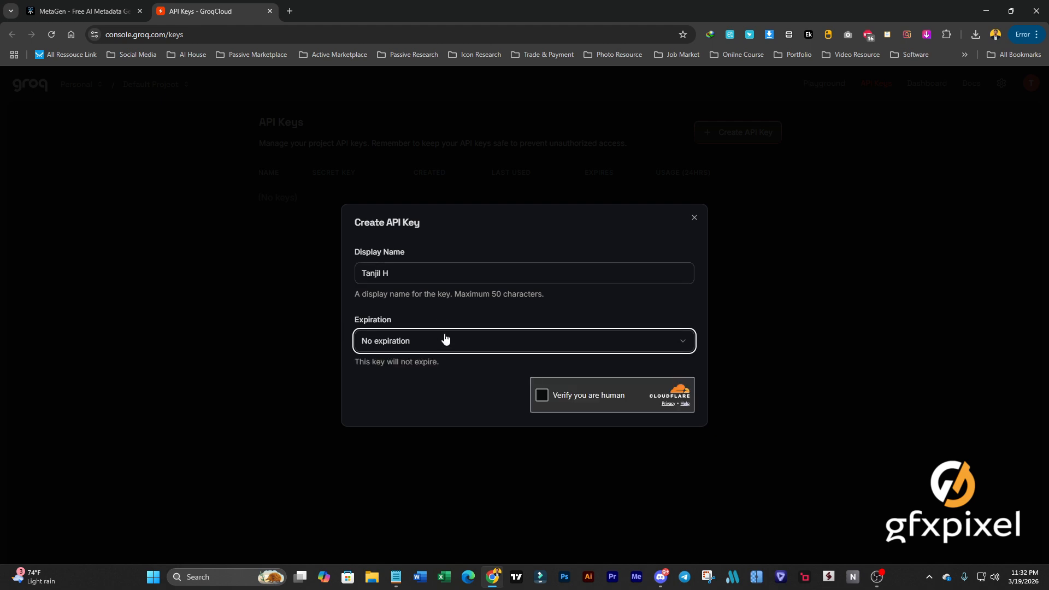
left_click(572, 395)
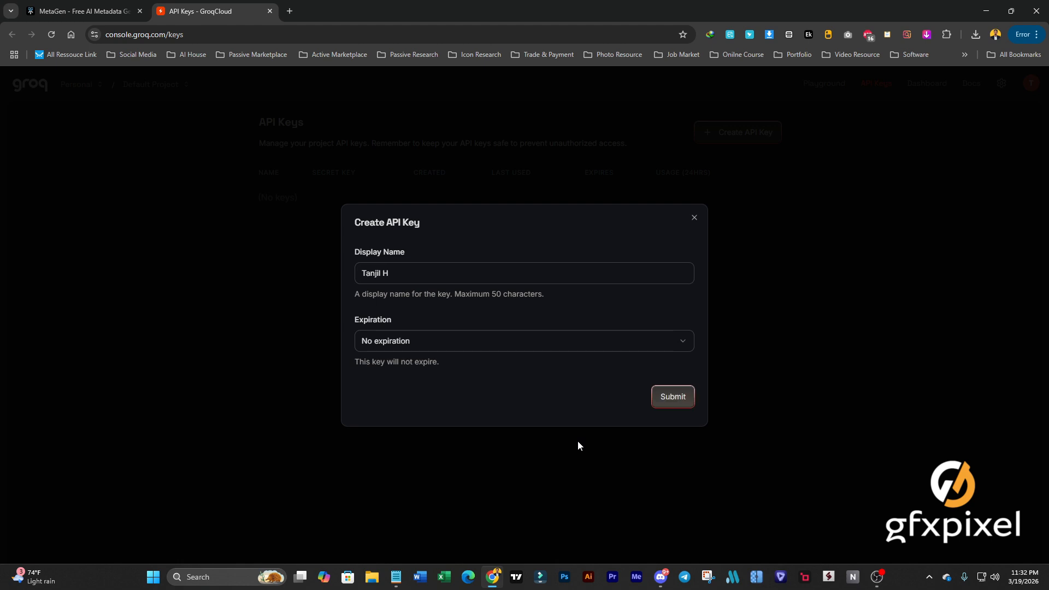
left_click(673, 398)
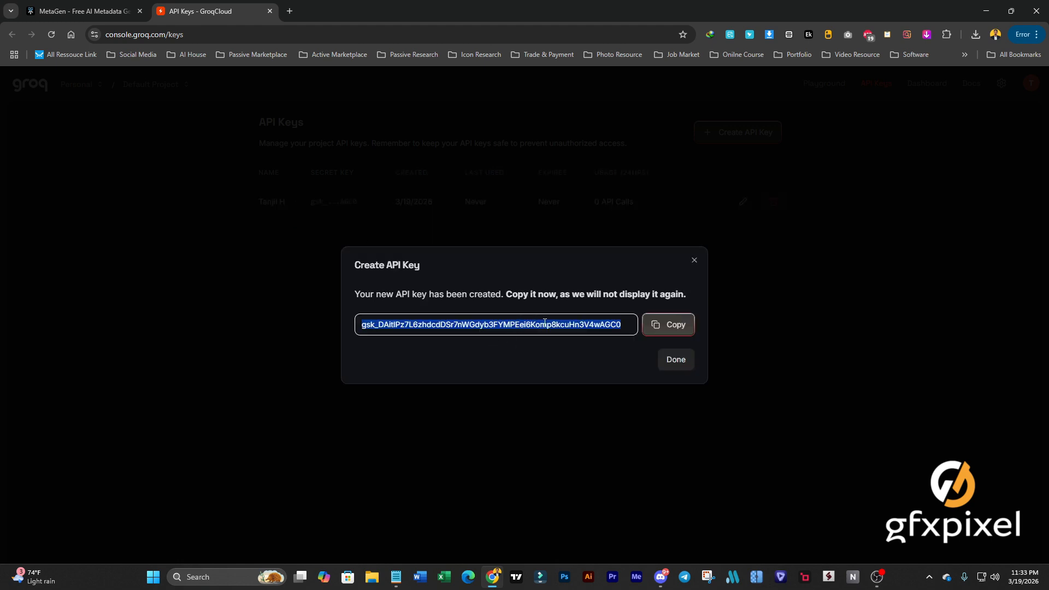
- Copy the new Groq API key, paste it into MetaGen's API key field and add it with the Llama 4 Maverick 17B model
left_click(673, 327)
left_click(676, 361)
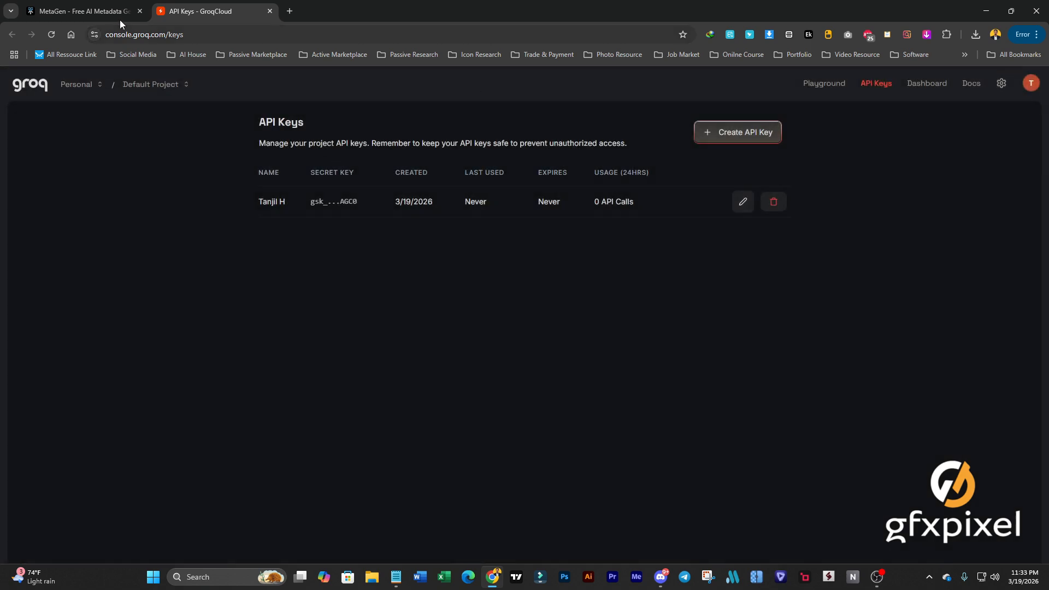
left_click(102, 11)
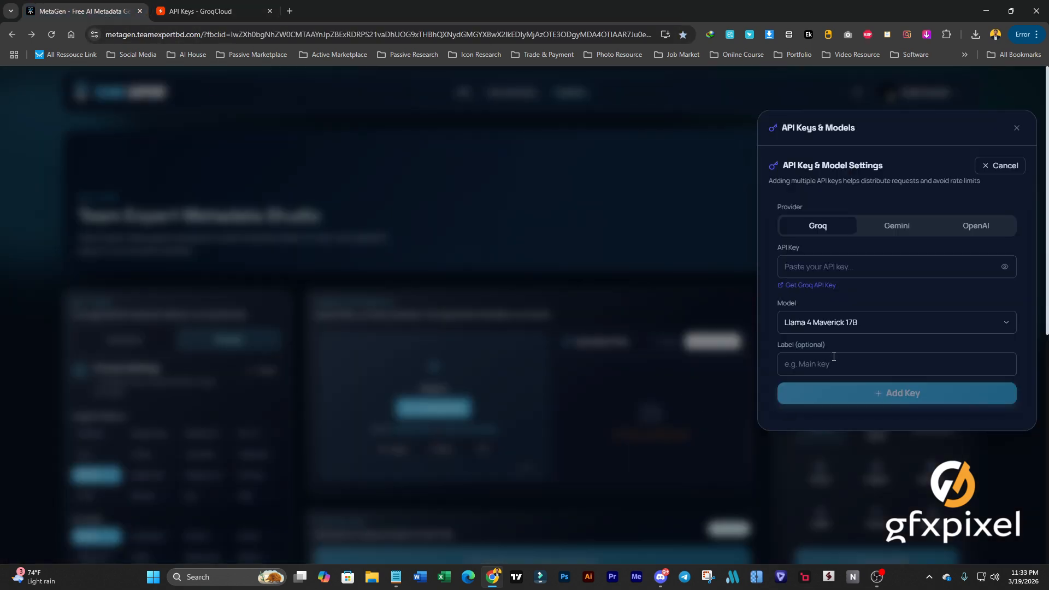
left_click(826, 269)
key("ctrl+v")
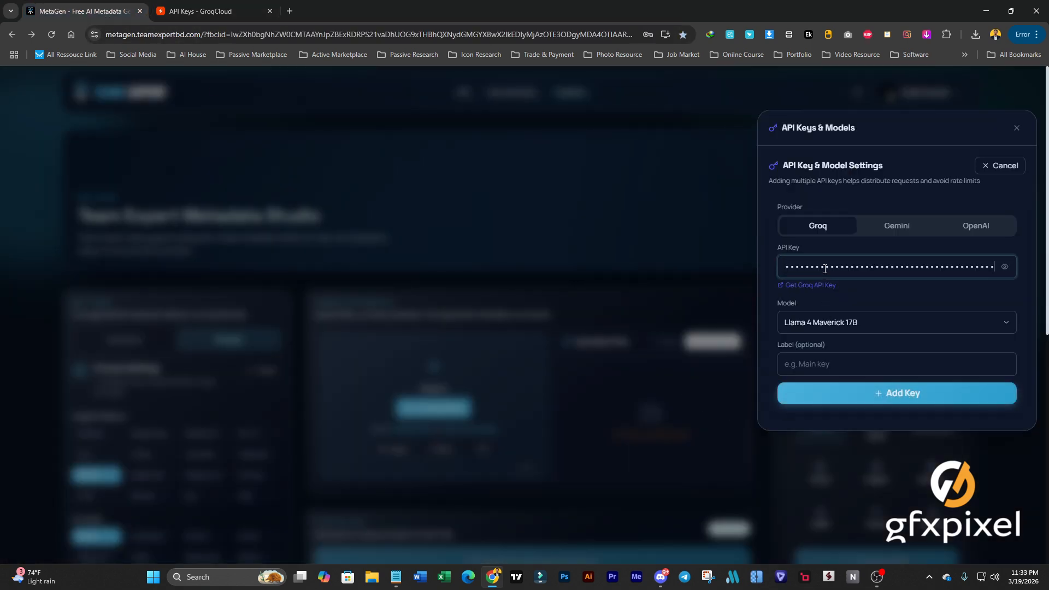
left_click(904, 393)
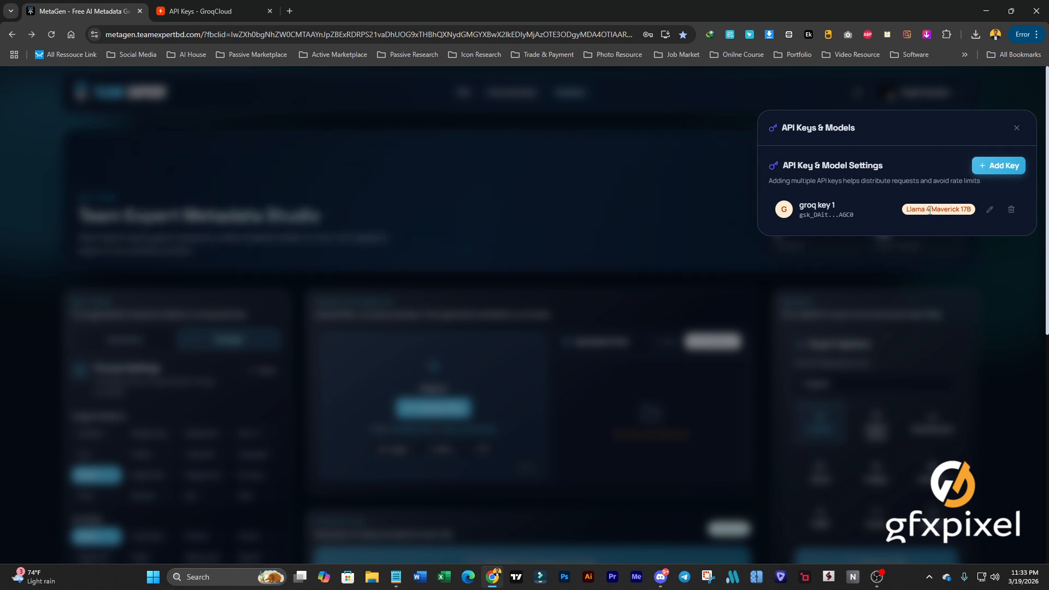
left_click(1016, 127)
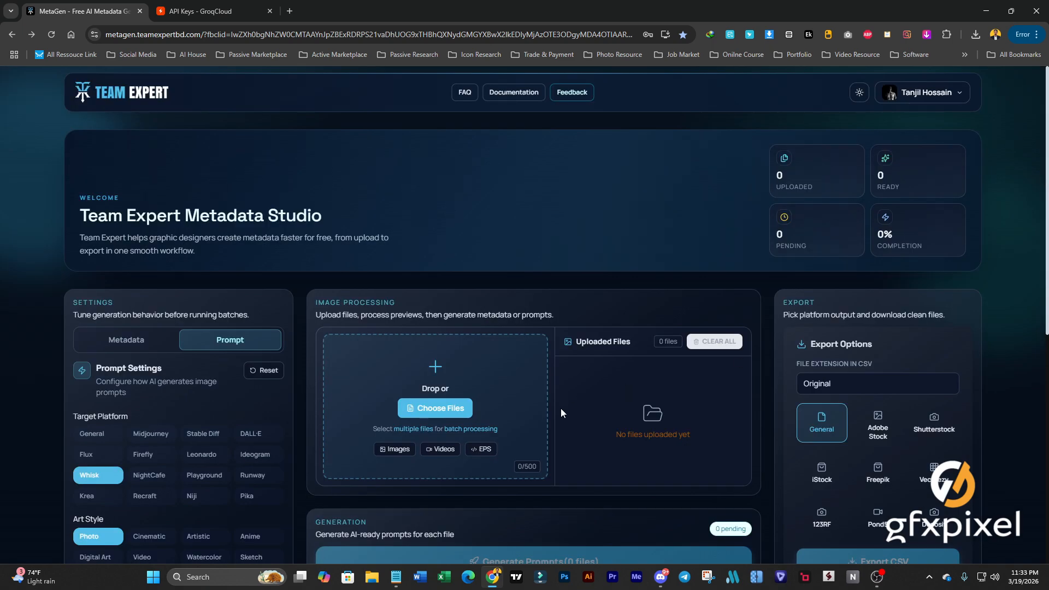
- Examine the Metadata mode's title length, keywords count, description length and keyword format settings, comparing them with Prompt mode
scroll(192, 322, "down", 2)
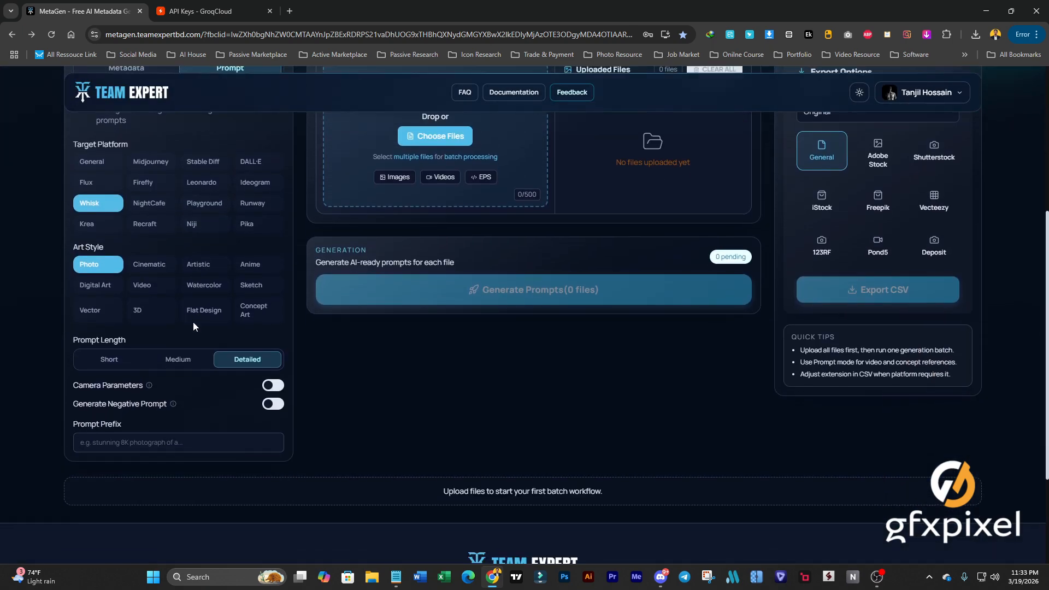
scroll(339, 420, "up", 3)
scroll(339, 419, "up", 1)
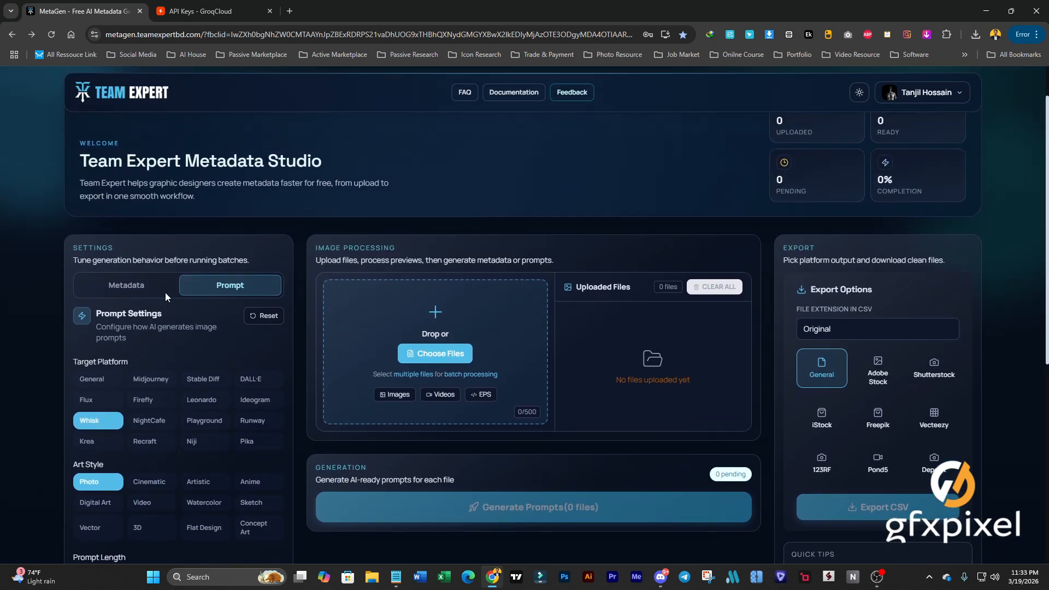
left_click(165, 293)
scroll(241, 346, "down", 3)
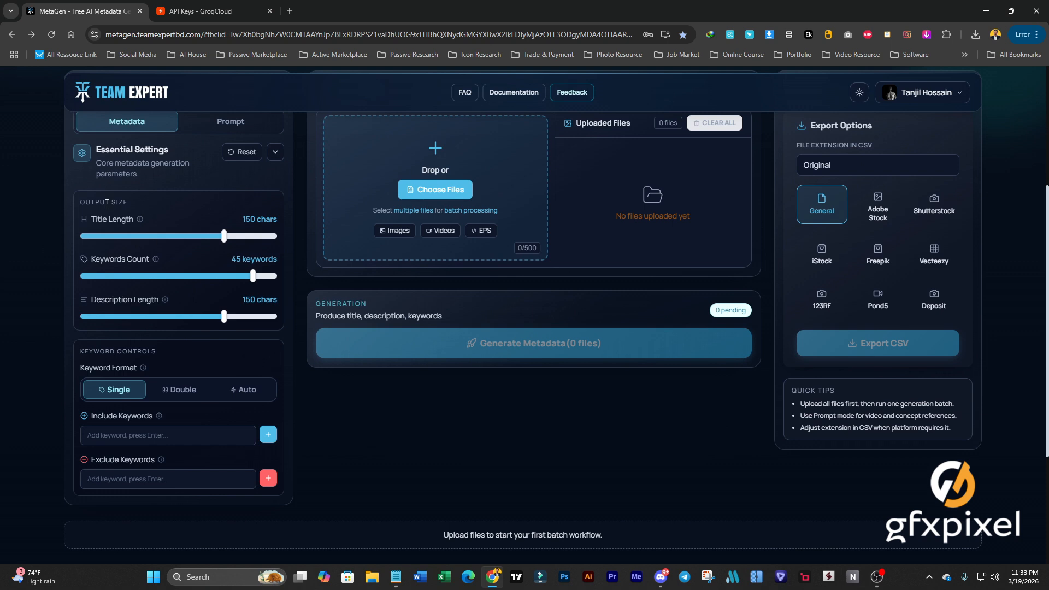
scroll(457, 287, "up", 1)
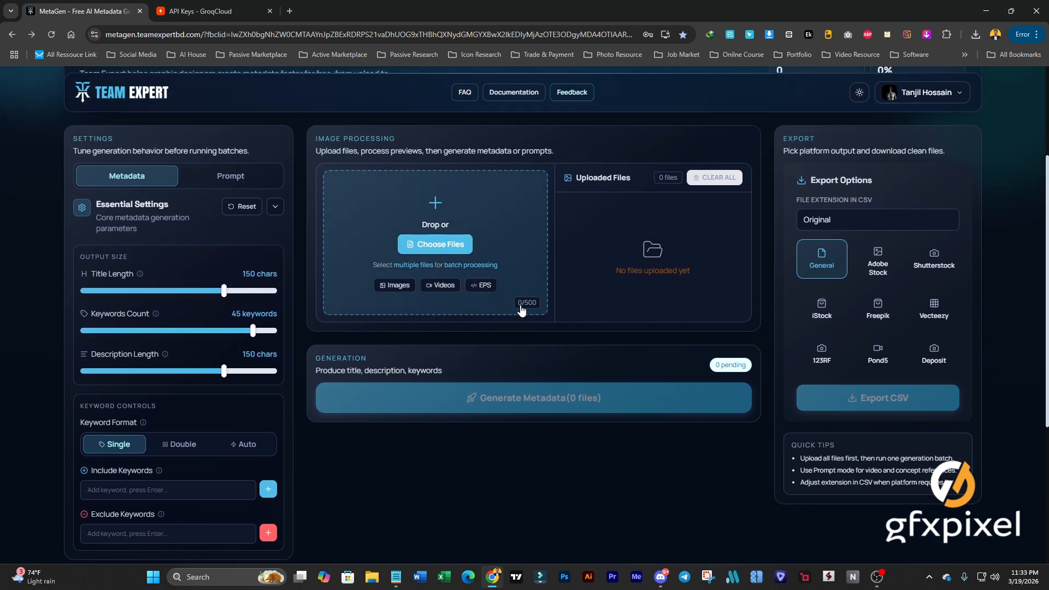
left_click(230, 176)
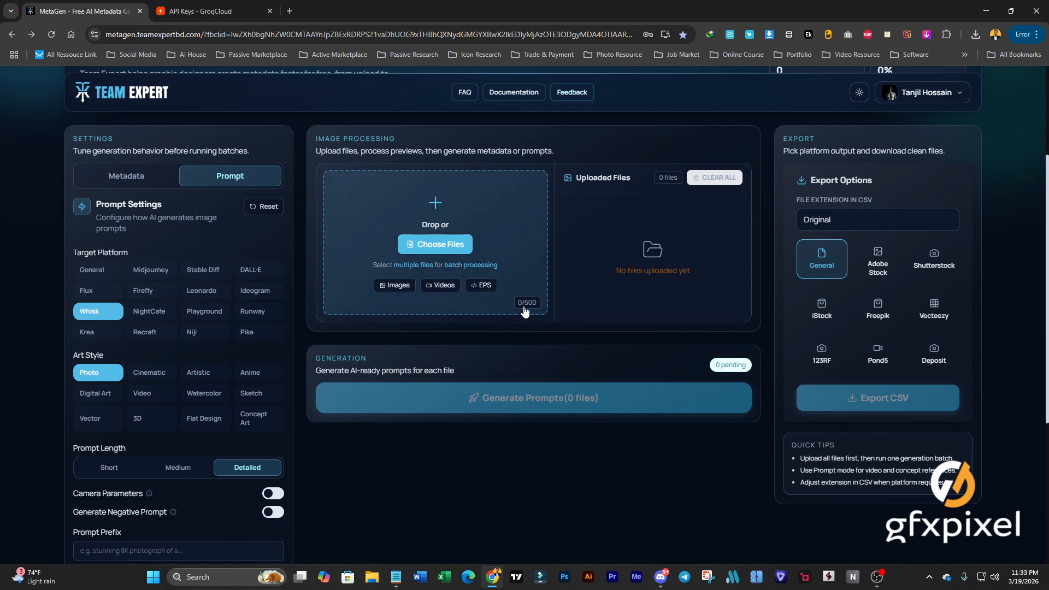
left_click(140, 179)
scroll(246, 296, "down", 1)
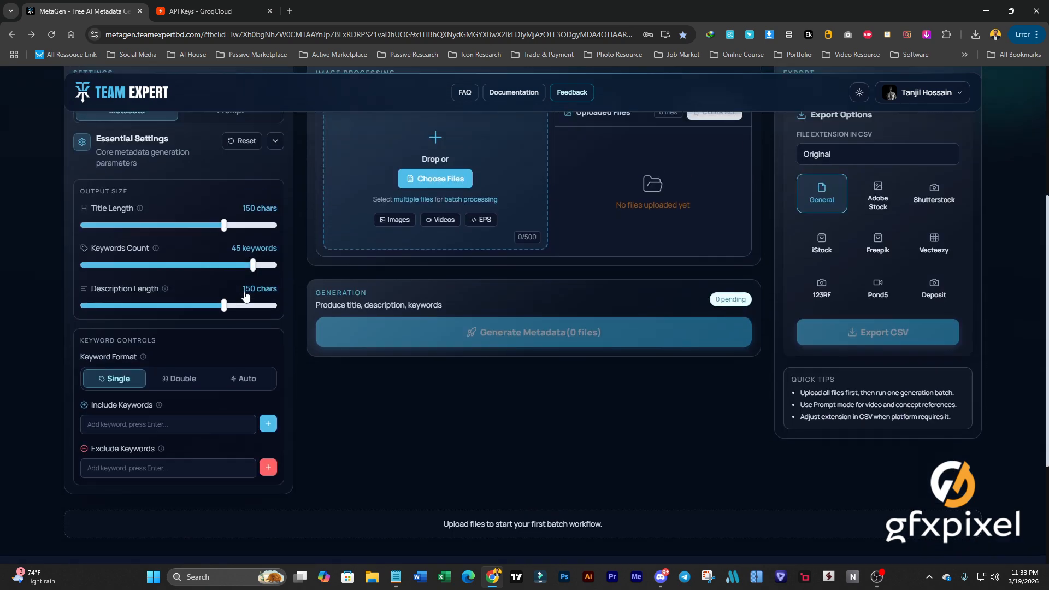
scroll(245, 295, "up", 1)
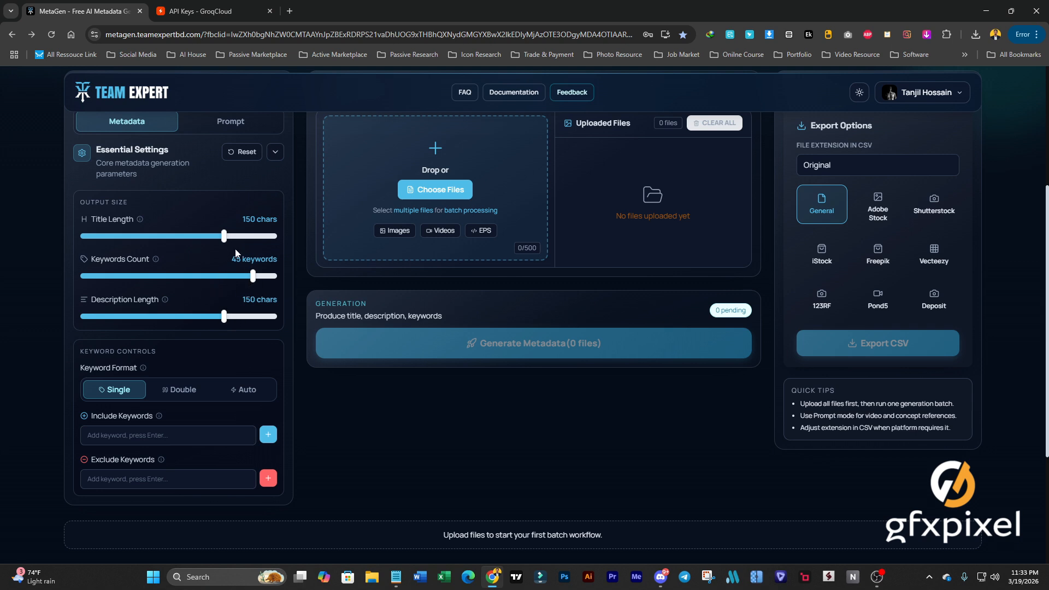
scroll(220, 371, "down", 2)
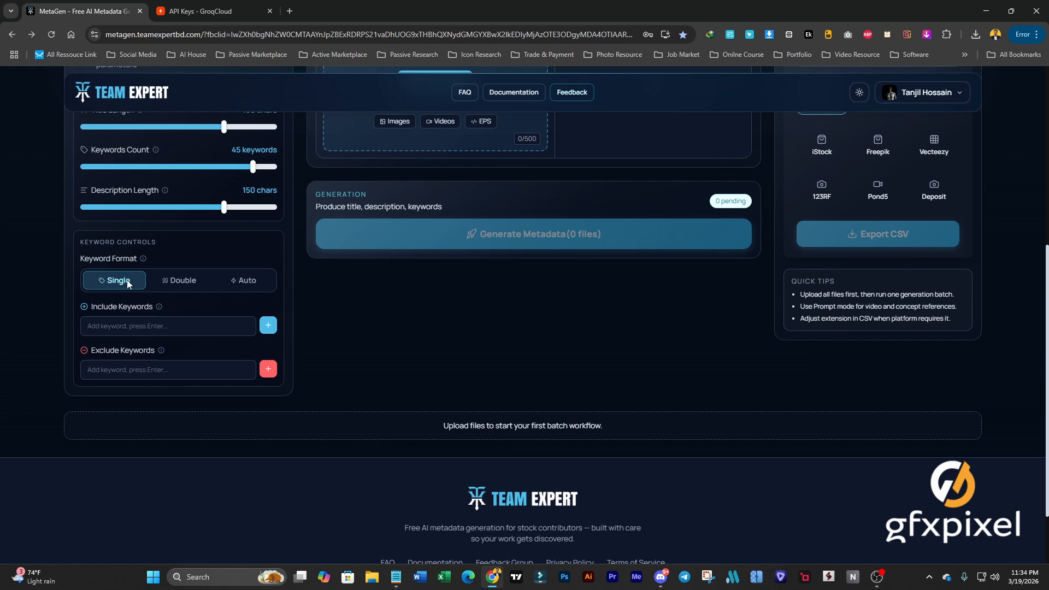
- Examine the include and exclude keyword fields and the export platform options
left_click(113, 327)
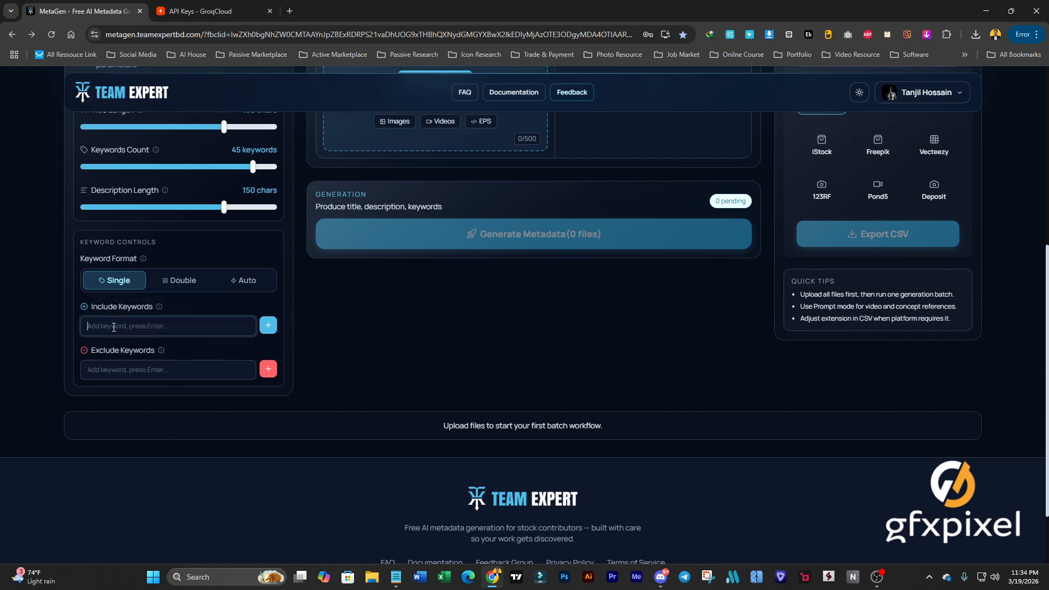
left_click(127, 374)
scroll(289, 486, "up", 3)
scroll(290, 486, "up", 3)
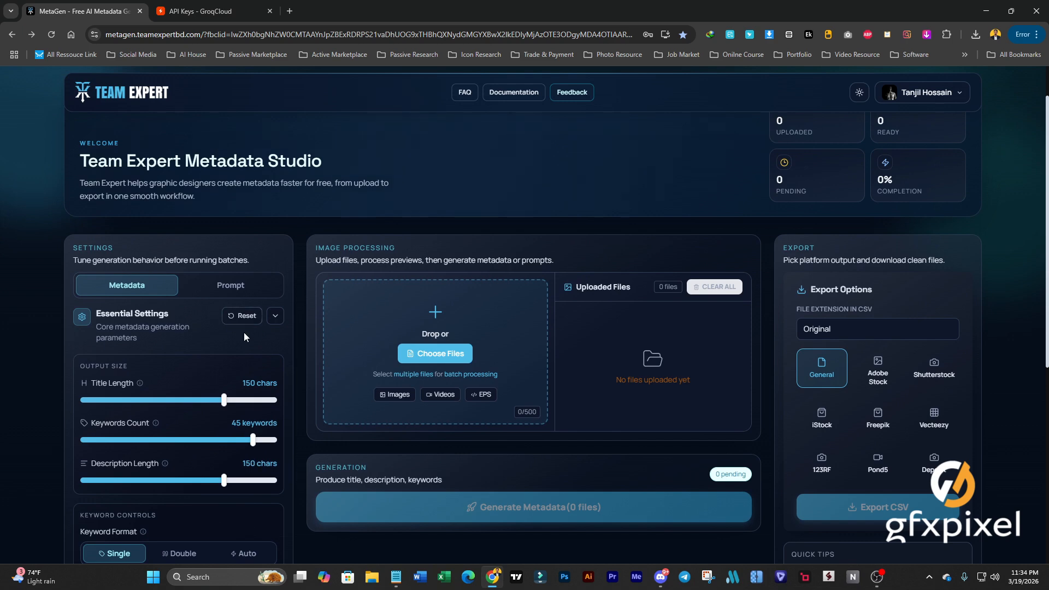
scroll(267, 405, "down", 3)
scroll(767, 320, "up", 2)
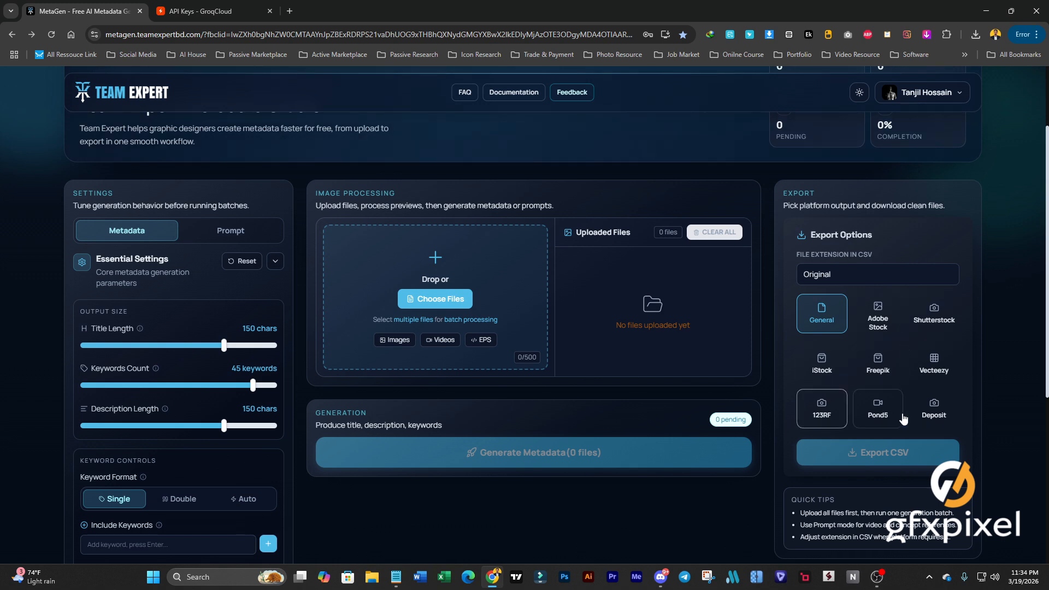
- Switch the settings to Prompt mode and examine its target platform, art style and prompt length options
left_click(231, 235)
scroll(356, 382, "down", 2)
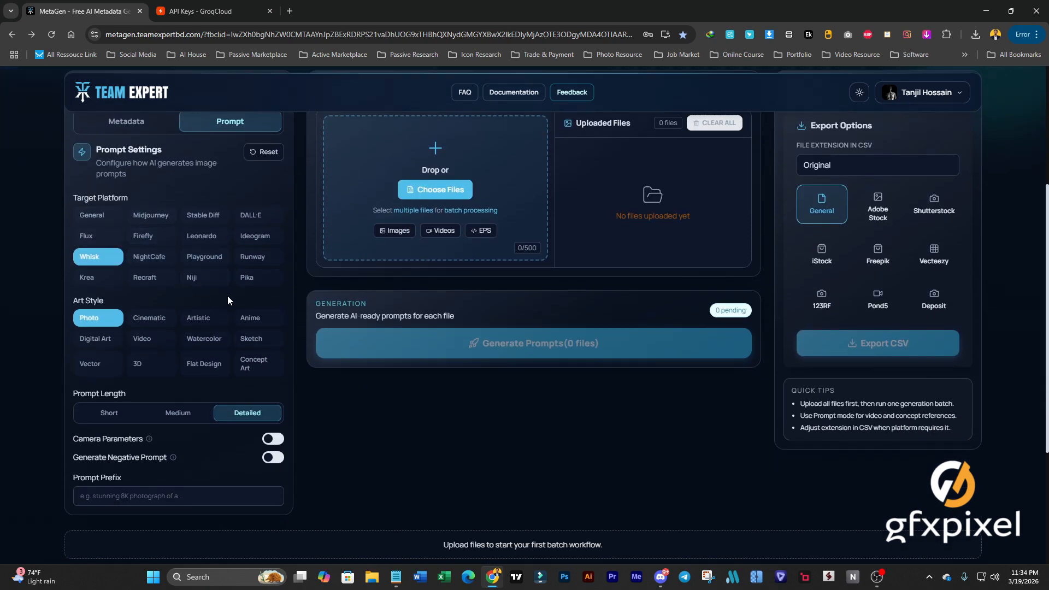
scroll(210, 300, "up", 2)
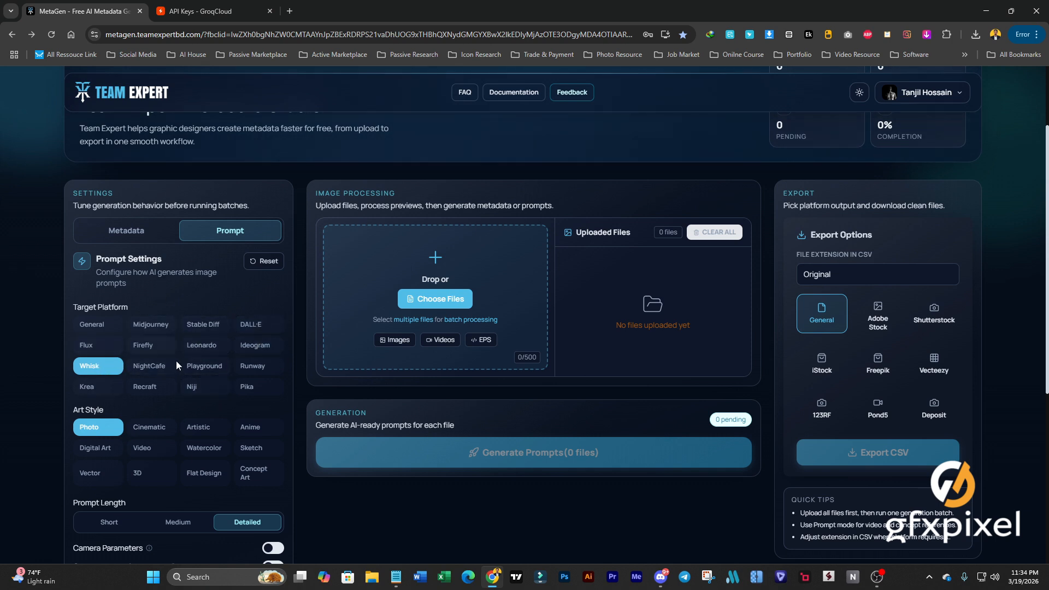
scroll(159, 343, "down", 2)
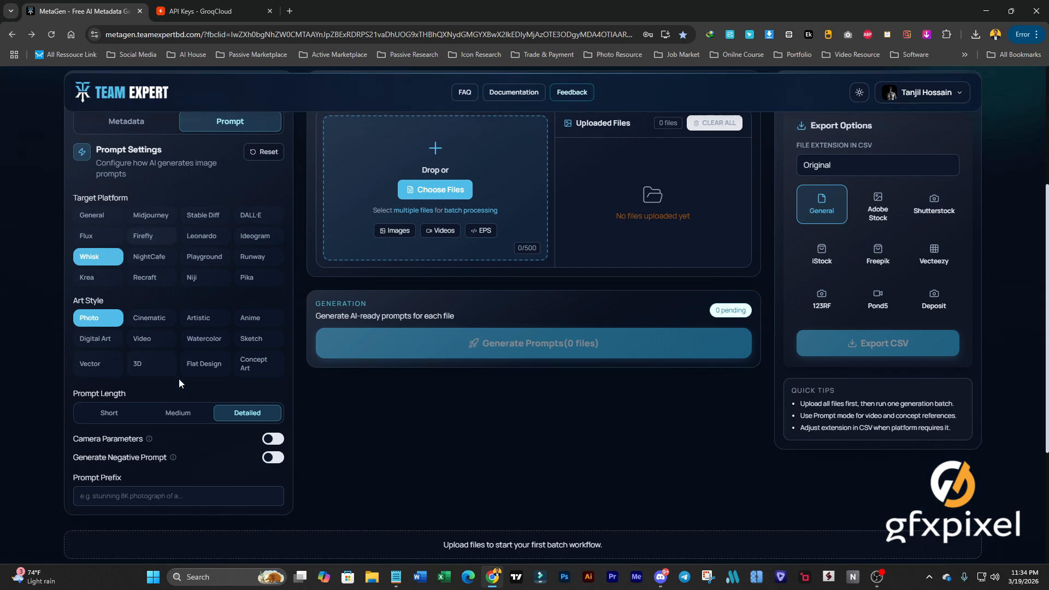
scroll(170, 342, "down", 3)
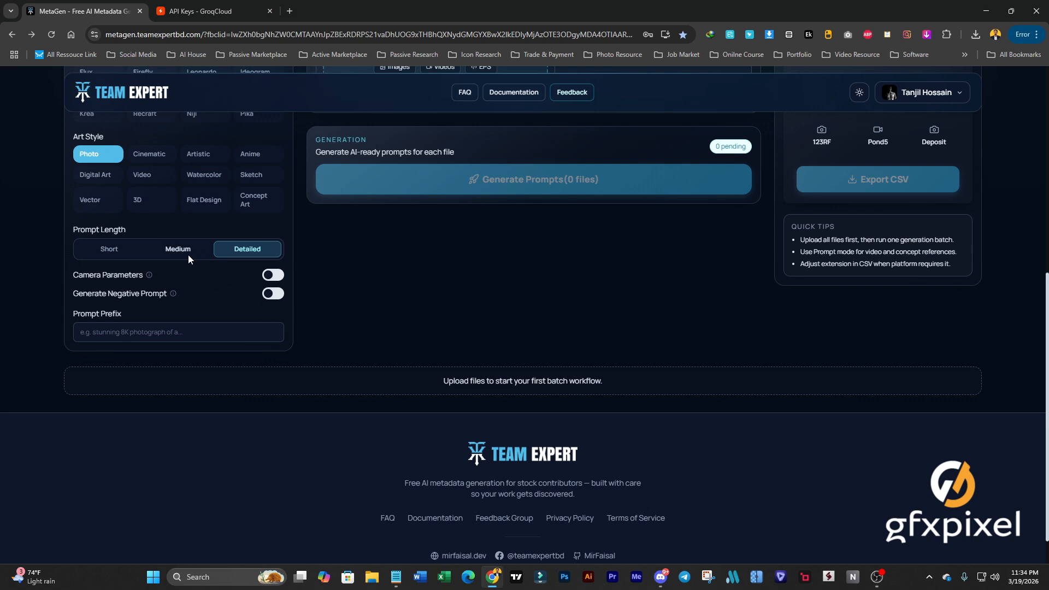
- Examine the Prompt mode's camera parameters, negative prompt and prompt prefix options
scroll(165, 389, "up", 2)
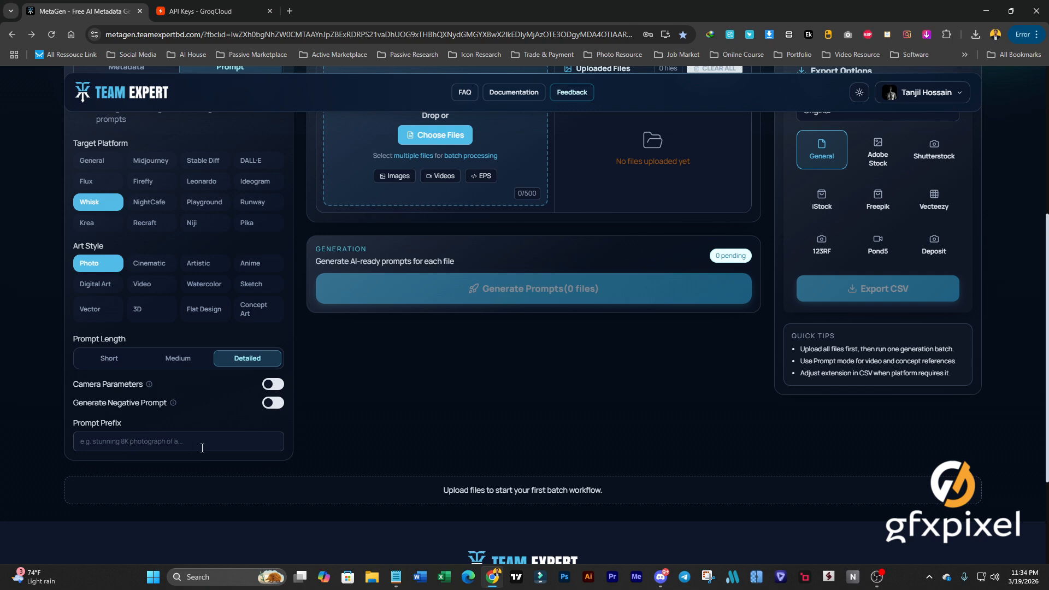
scroll(205, 447, "up", 2)
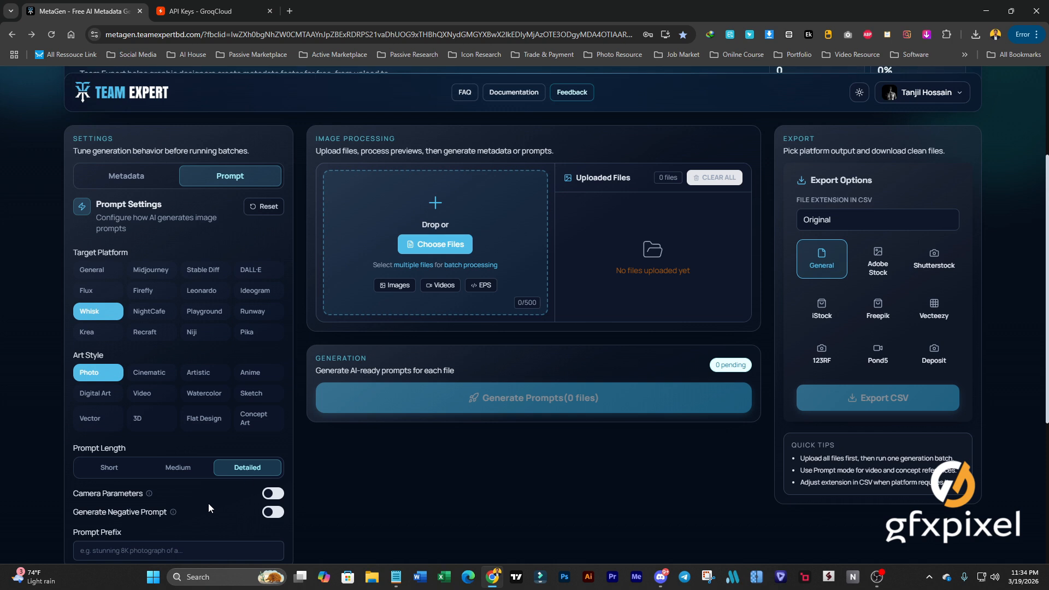
scroll(208, 503, "down", 1)
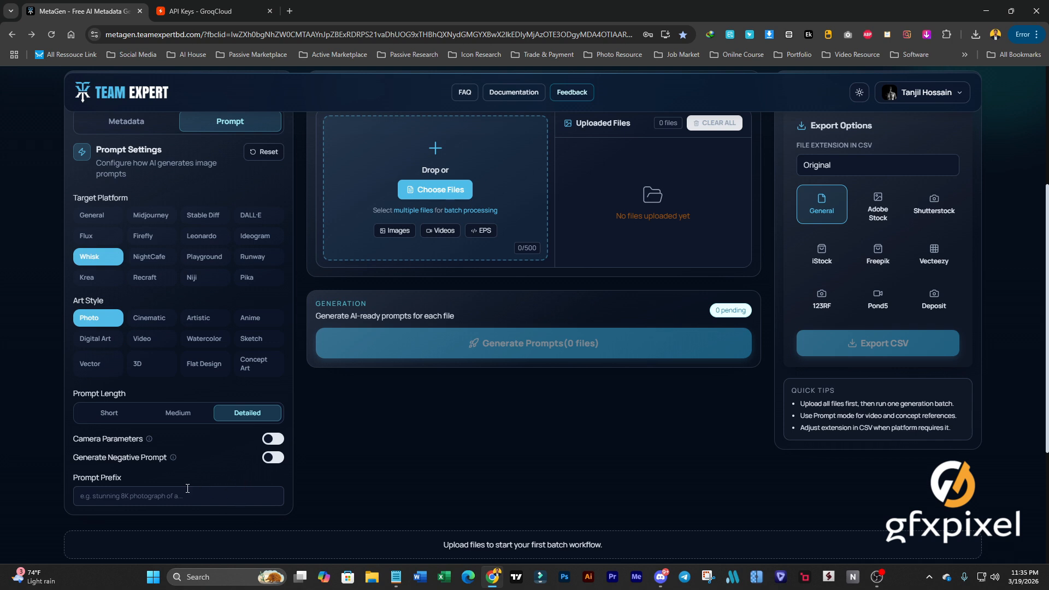
left_click(144, 499)
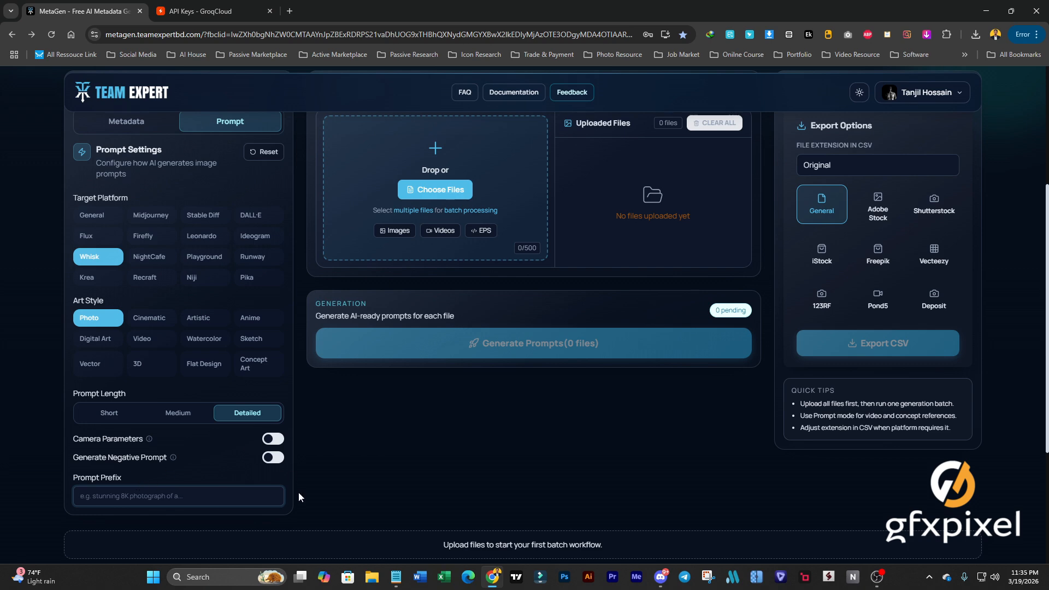
- Upload the eight JPEG food images, 1 (1).jpeg to 1 (8).jpeg, from the New folder (2) folder in Downloads
scroll(298, 491, "up", 4)
scroll(159, 267, "down", 1)
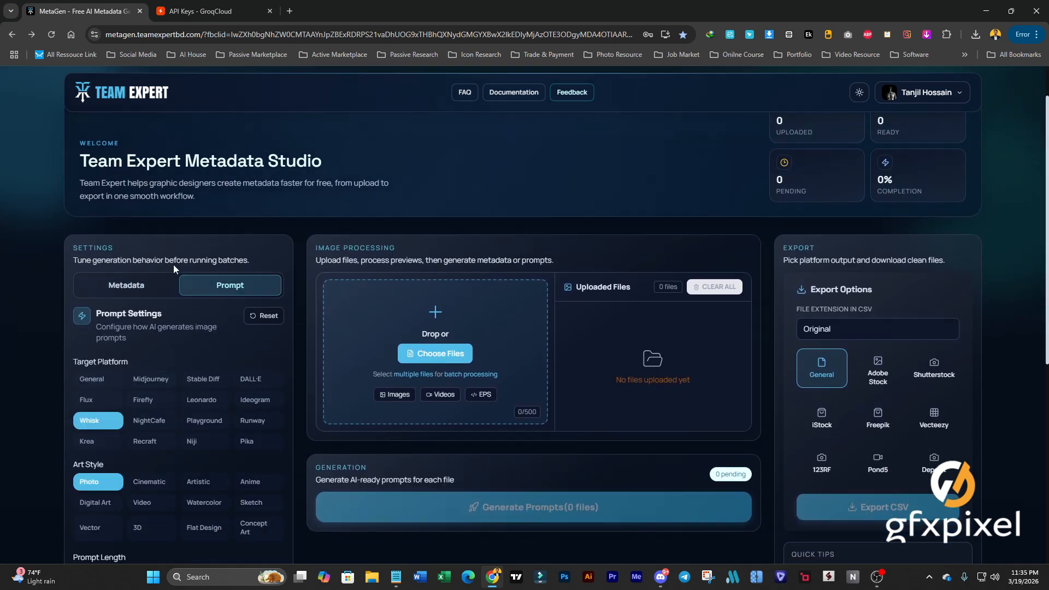
left_click(432, 353)
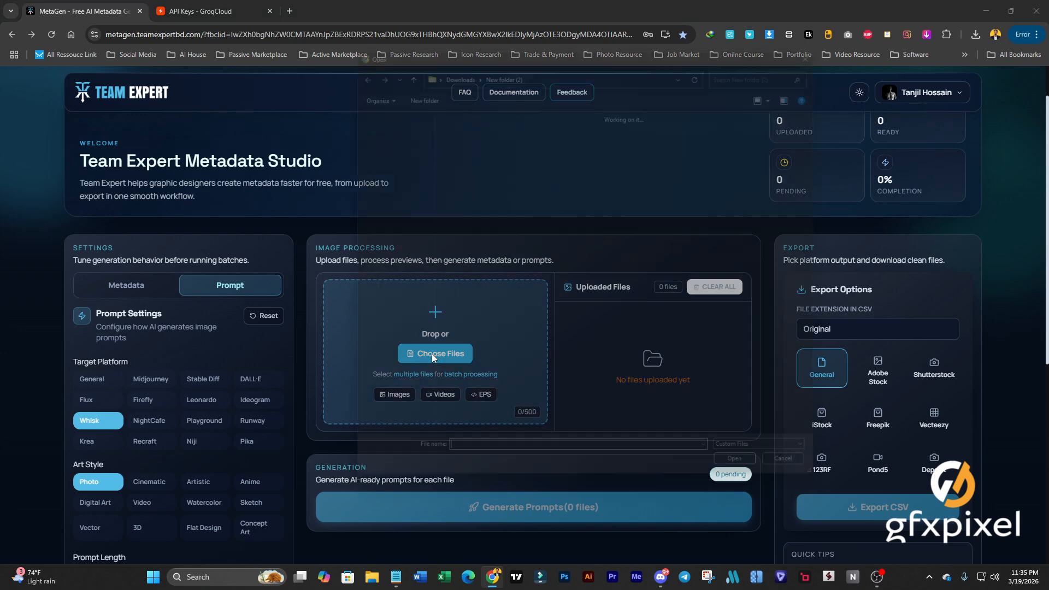
left_click_drag(430, 267, 856, 113)
left_click(757, 485)
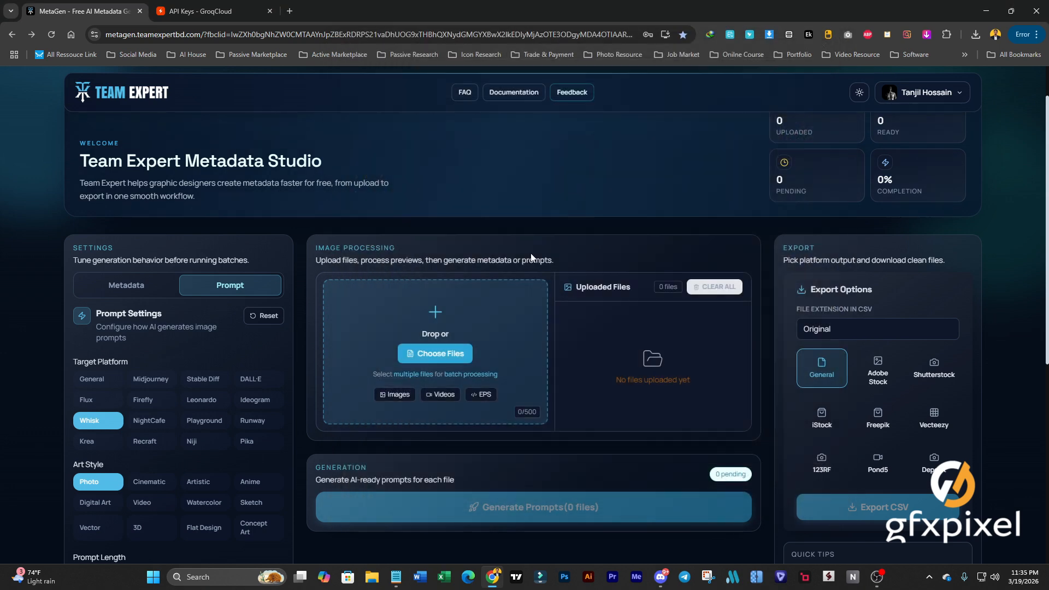
- Try to generate prompts for the eight uploaded files, check the prompt results and dismiss a notification
scroll(739, 402, "down", 4)
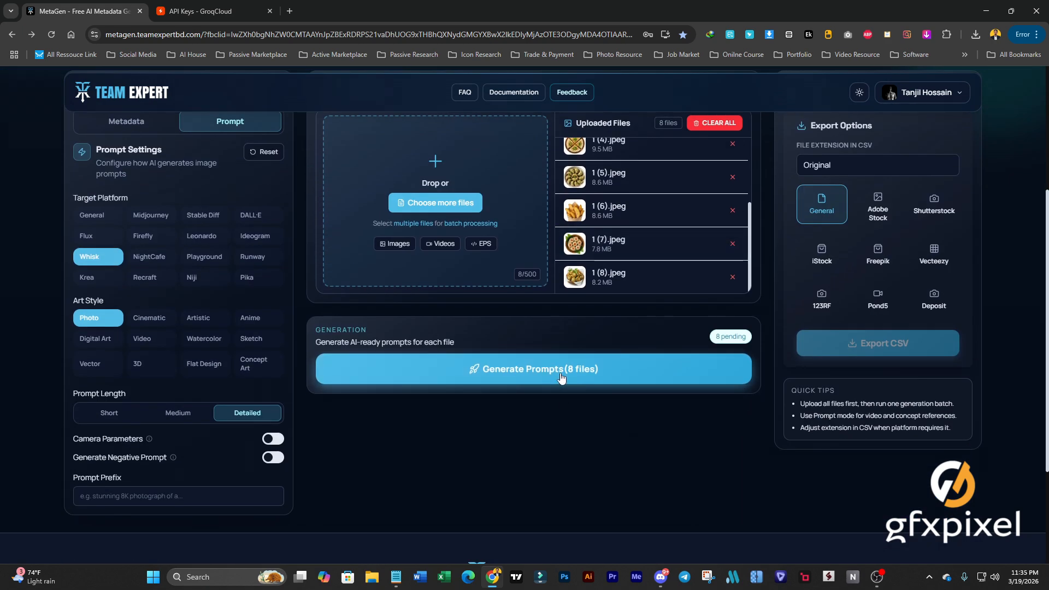
left_click(561, 376)
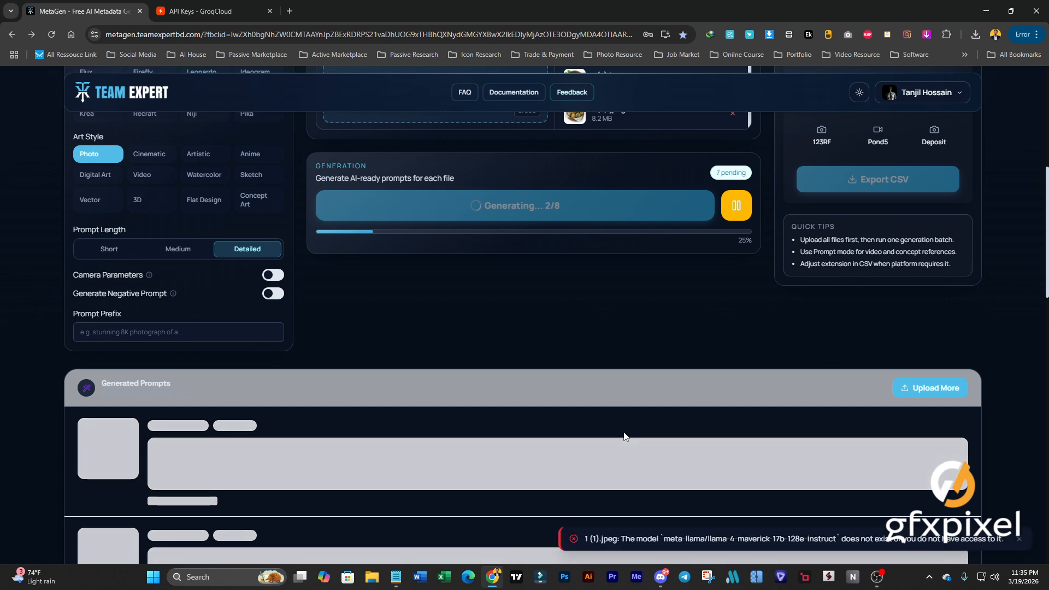
scroll(613, 350, "down", 4)
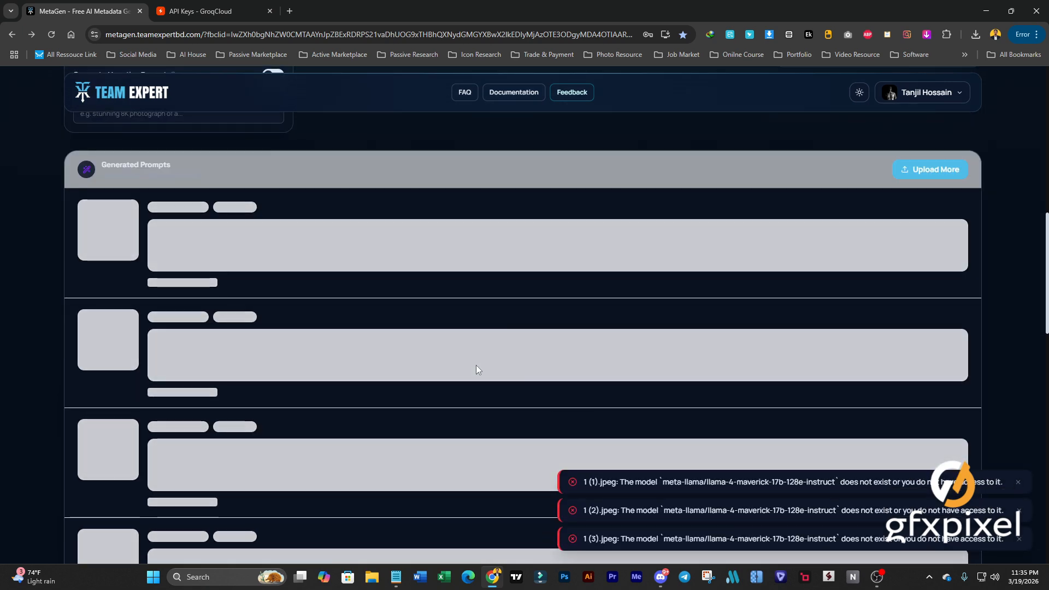
scroll(477, 366, "down", 2)
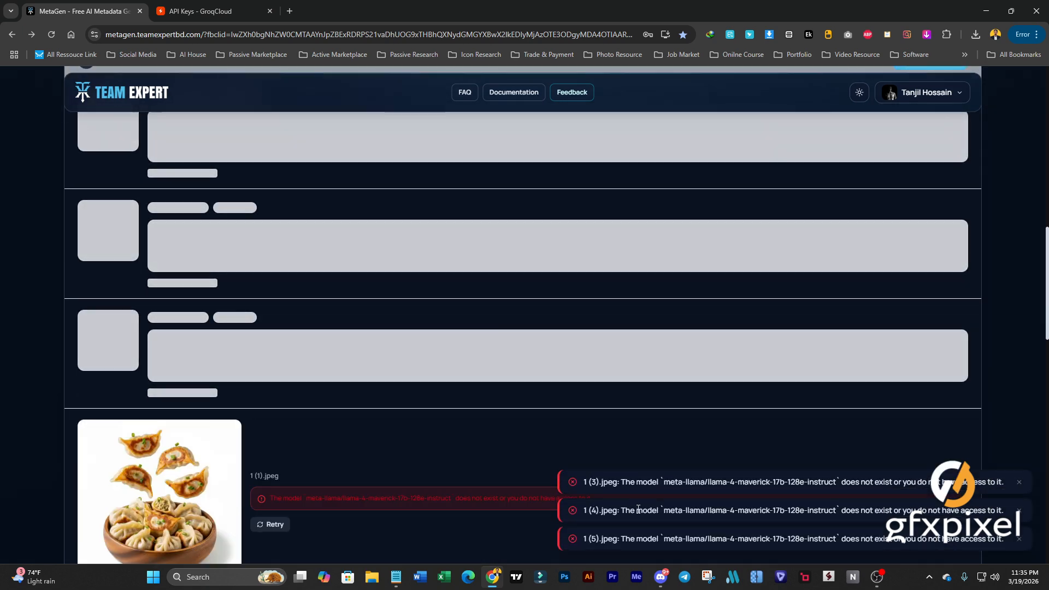
scroll(628, 503, "up", 10)
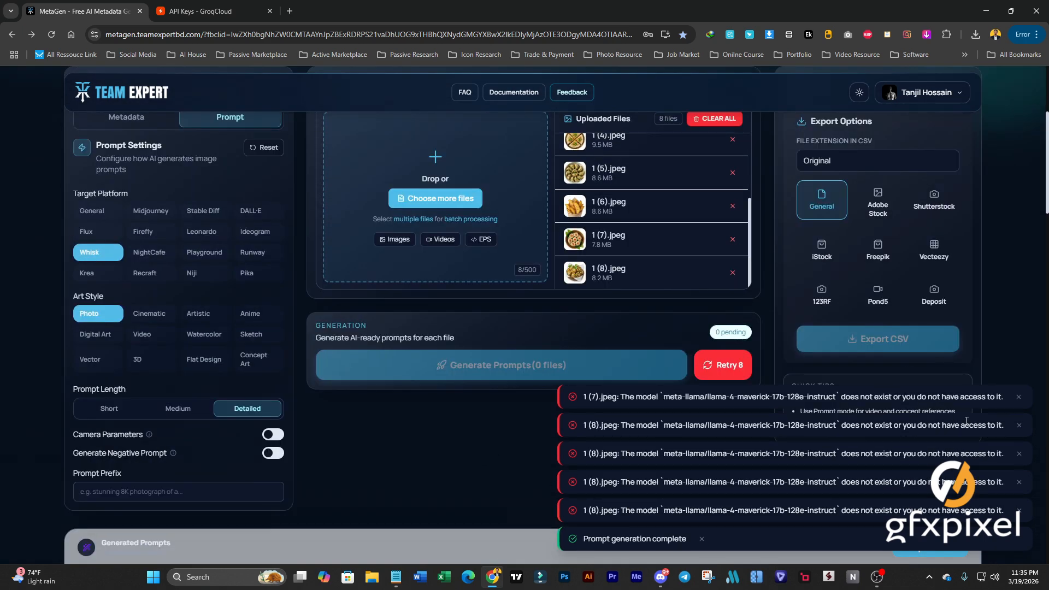
left_click(1019, 397)
- Change the model of groq key 1 to Llama 4 Scout 17B and save the key
scroll(609, 400, "up", 4)
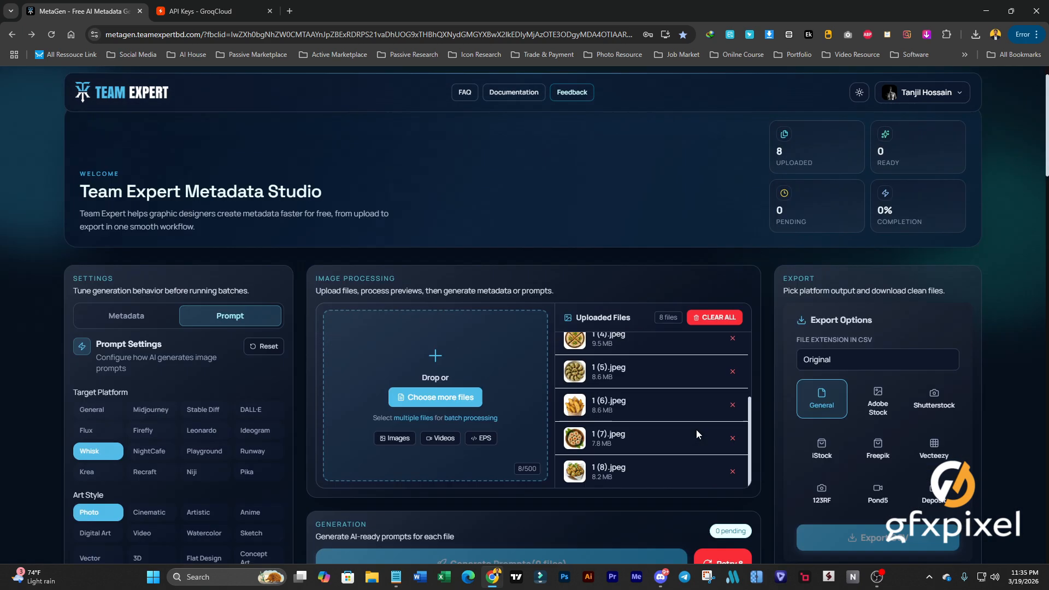
scroll(697, 430, "up", 3)
left_click(924, 92)
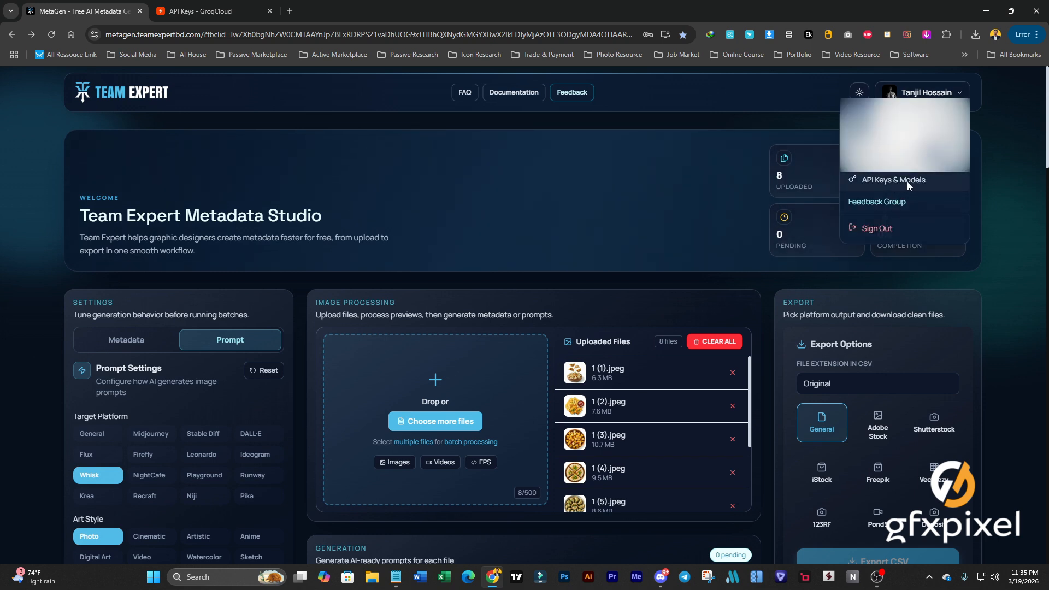
left_click(907, 181)
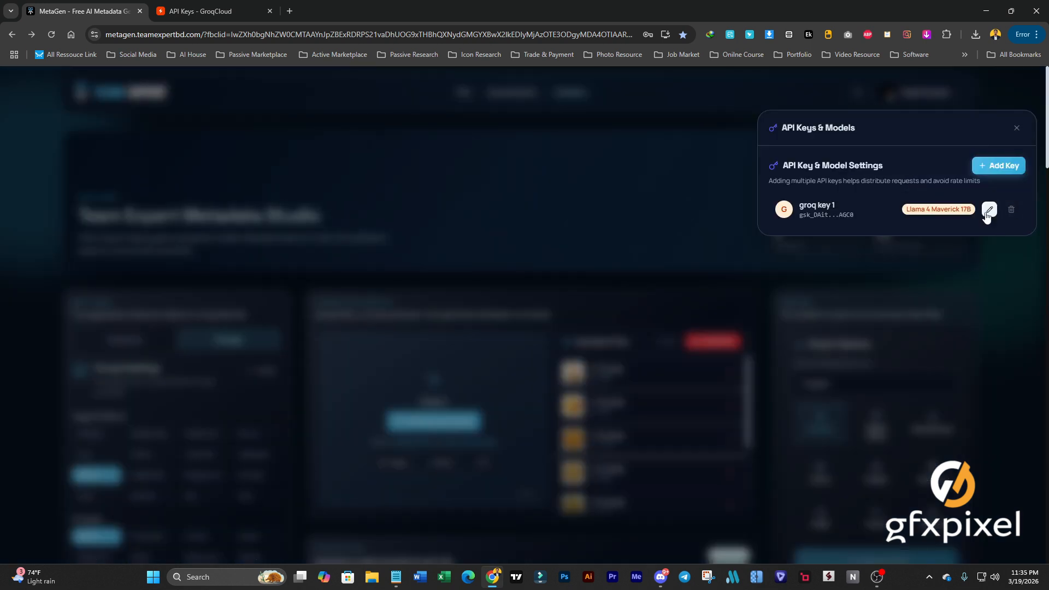
left_click(990, 211)
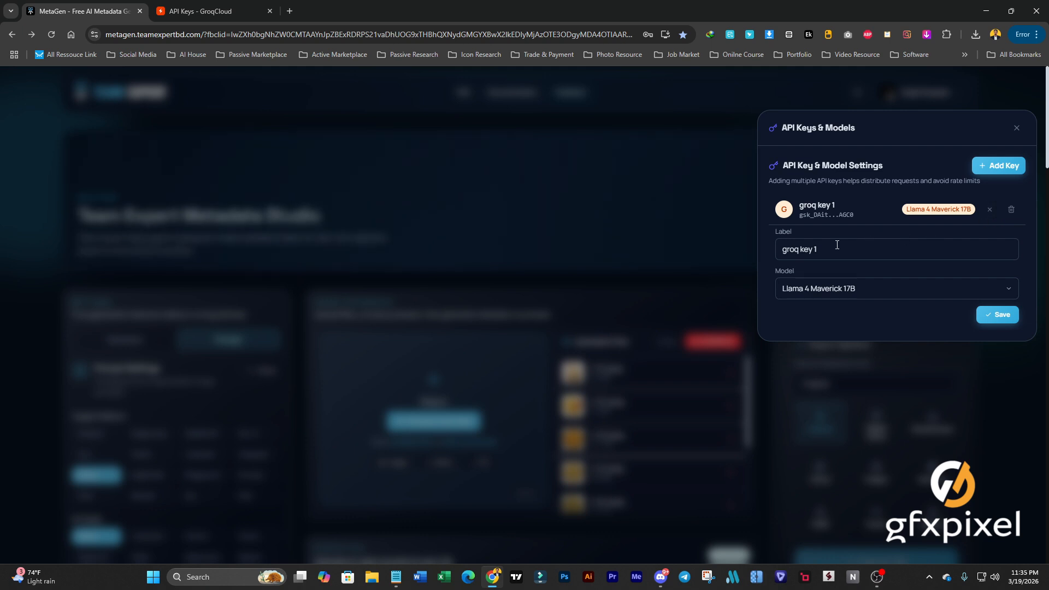
left_click(835, 287)
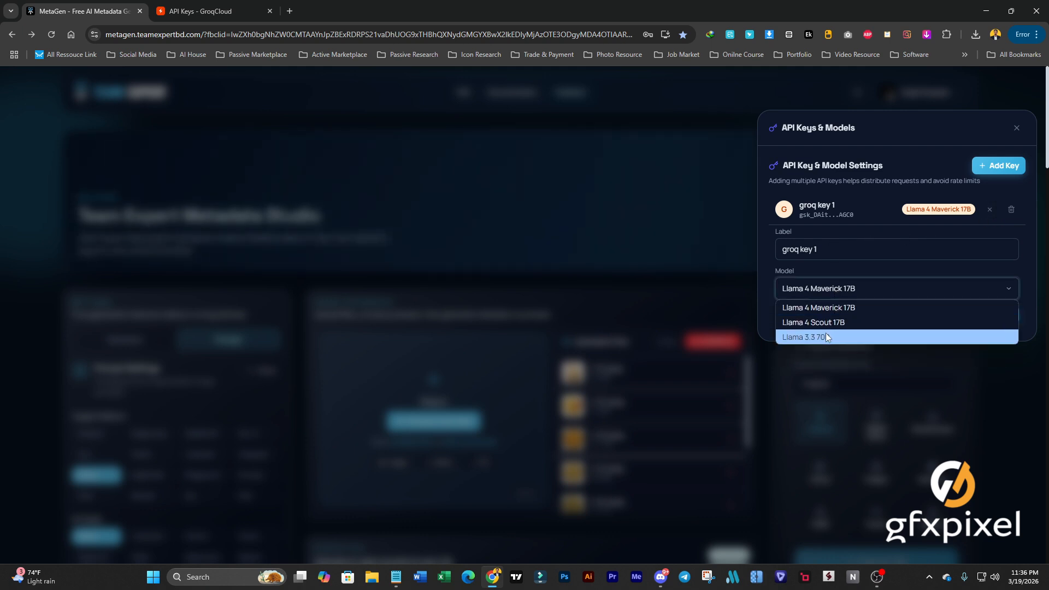
left_click(837, 321)
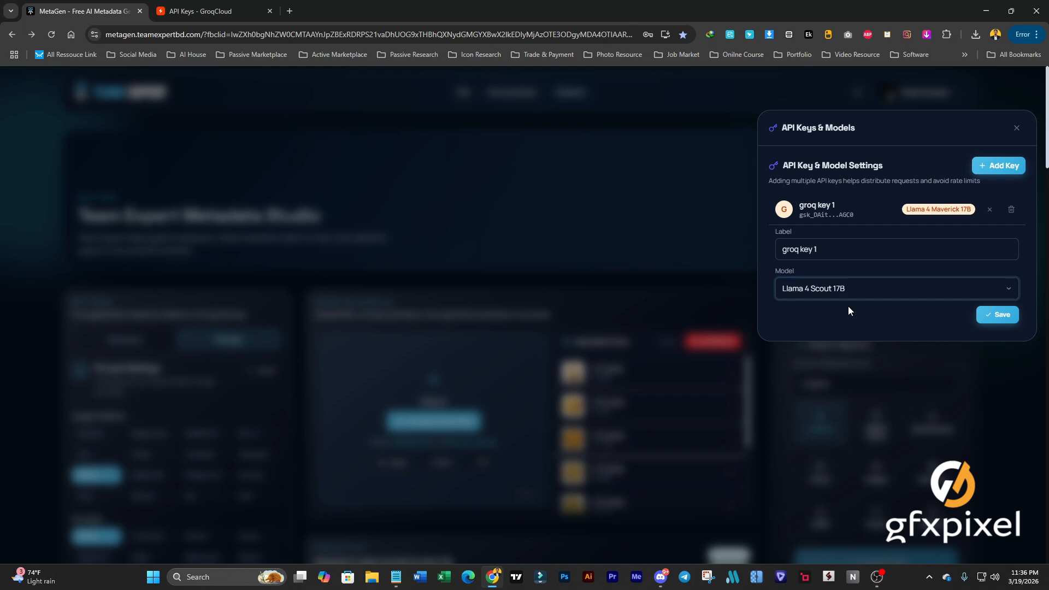
left_click(996, 314)
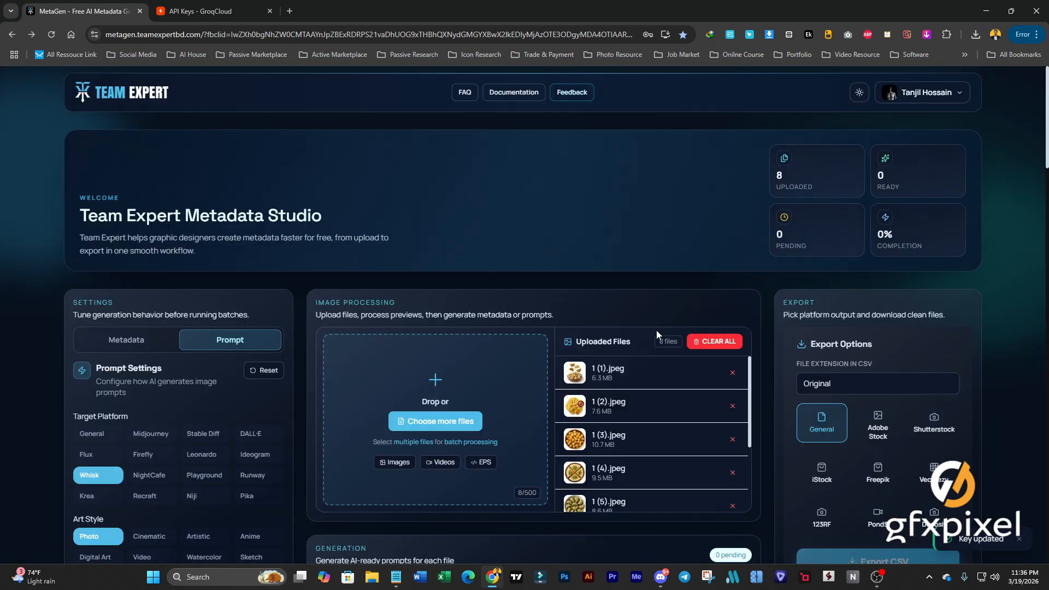
- Retry the generation for the eight uploaded files
scroll(737, 481, "down", 8)
scroll(667, 470, "up", 4)
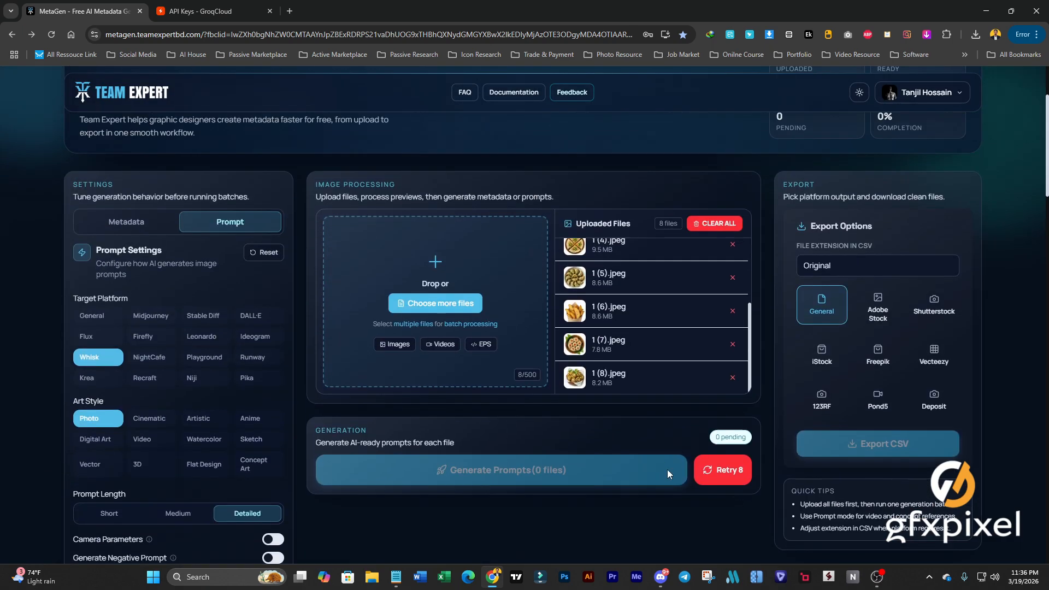
scroll(668, 469, "down", 4)
left_click(723, 260)
- Examine the generated titles, keywords and descriptions of the food images and the generated prompts section
scroll(543, 411, "down", 3)
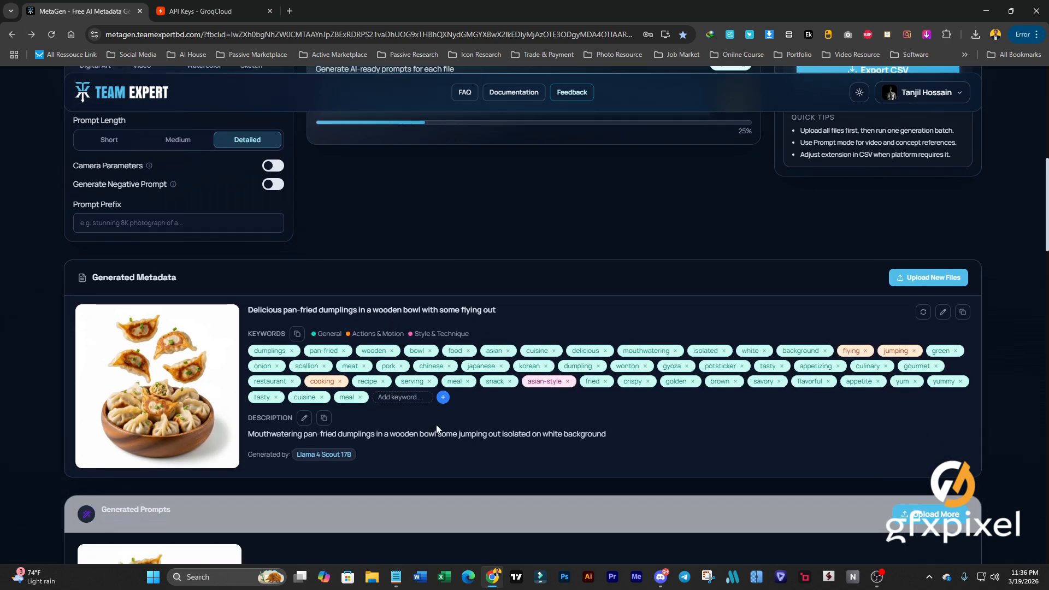
scroll(286, 236, "down", 2)
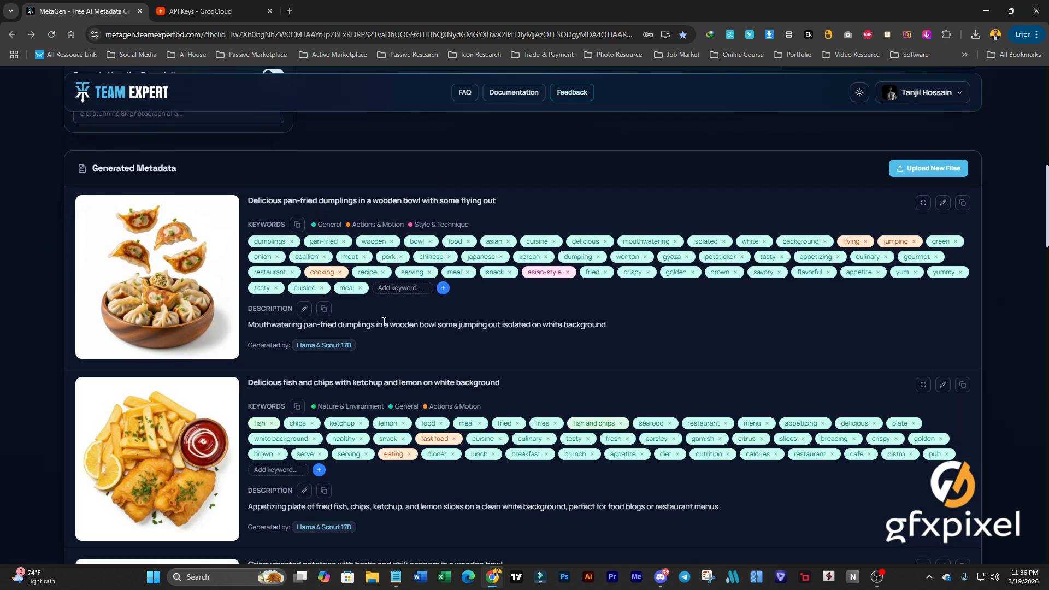
scroll(392, 370, "down", 2)
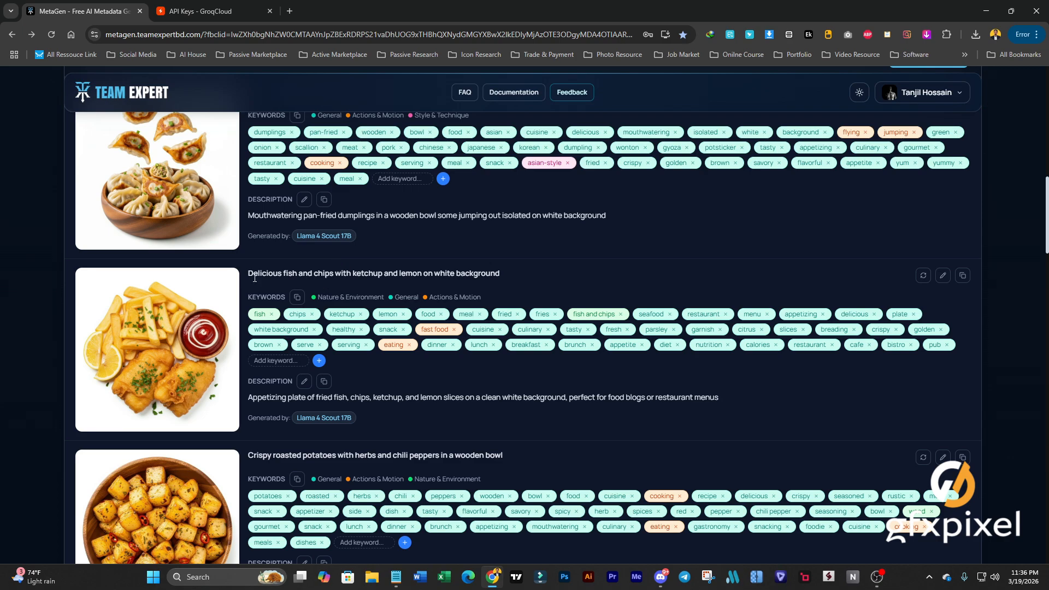
scroll(342, 389, "down", 6)
scroll(343, 392, "down", 10)
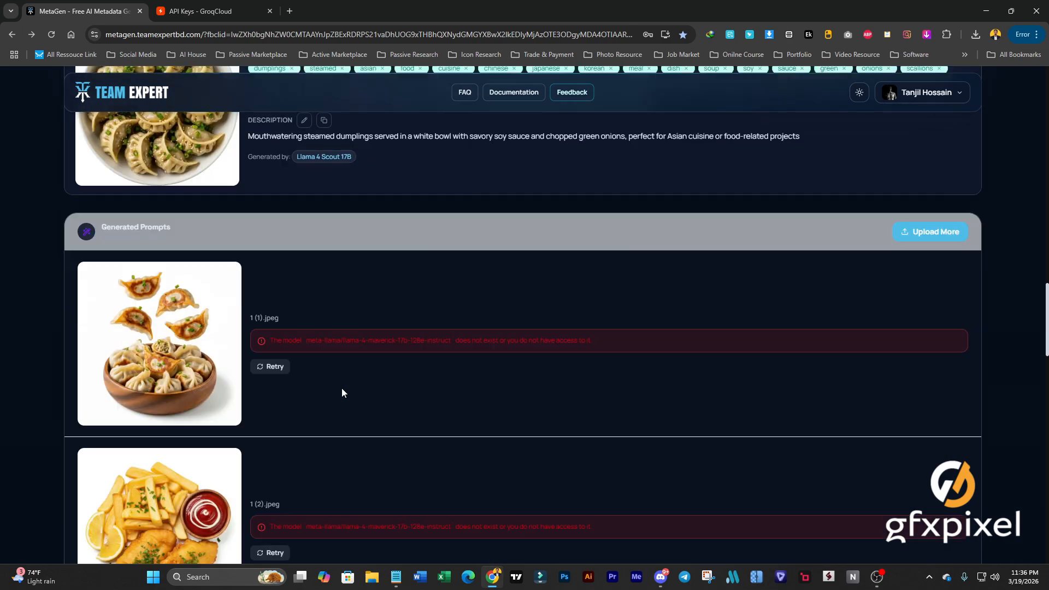
scroll(342, 392, "up", 4)
scroll(342, 393, "up", 20)
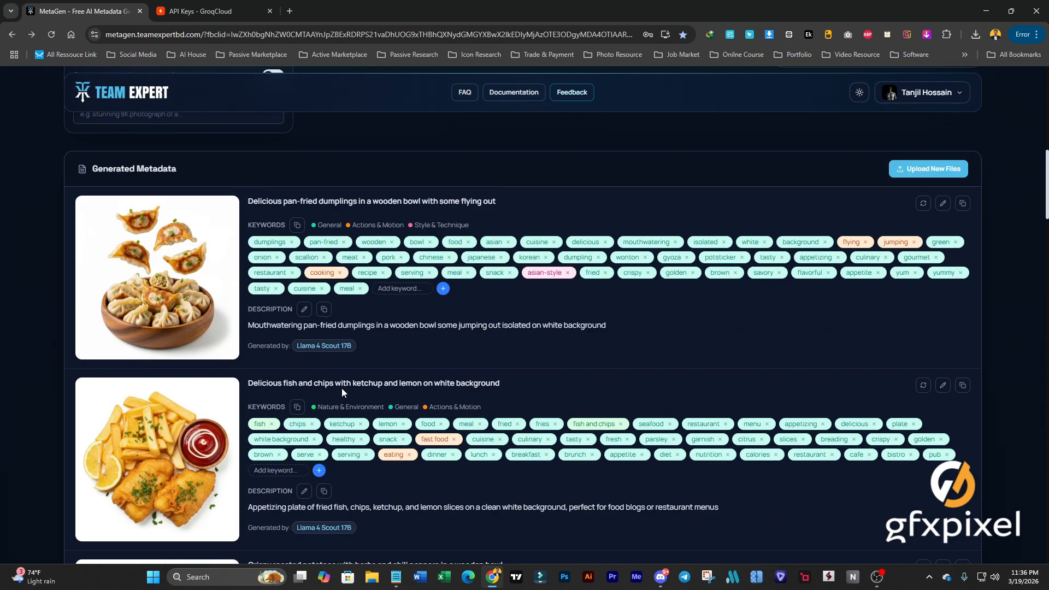
- Export the files' metadata only to a CSV with the General platform format and original file extension
scroll(342, 393, "down", 5)
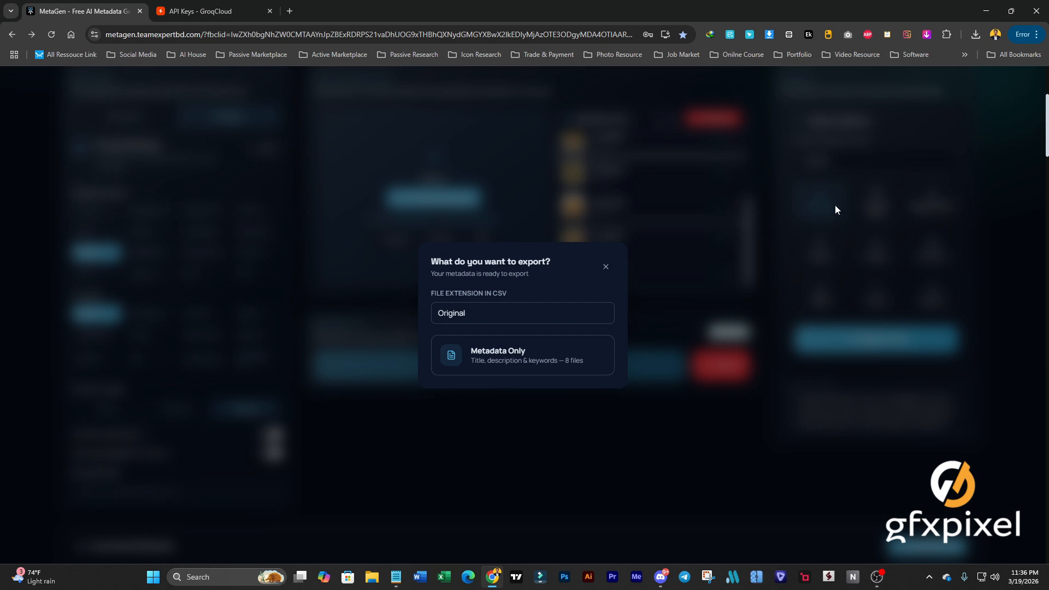
left_click(503, 357)
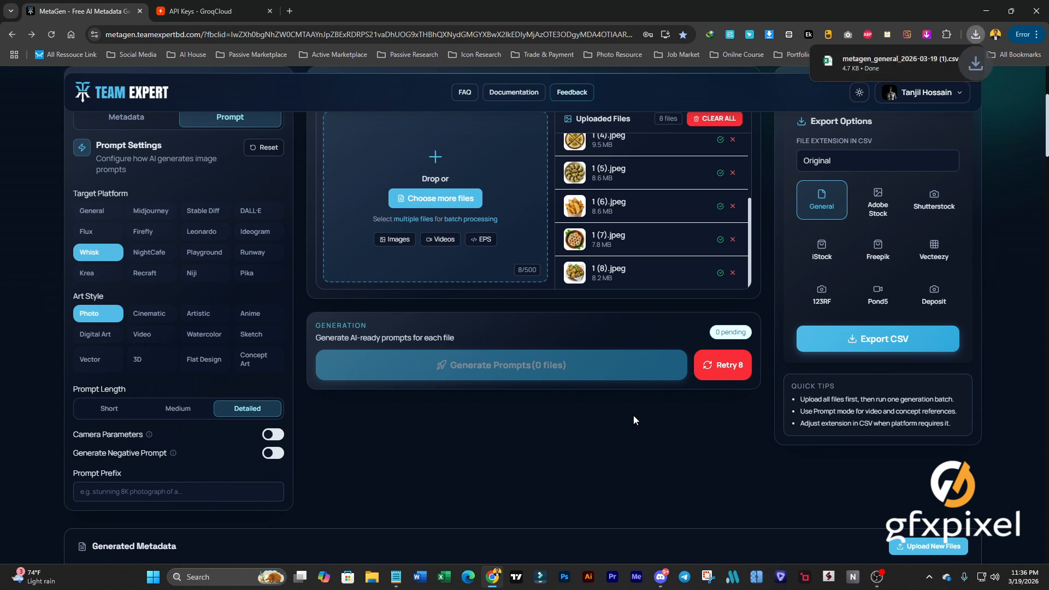
- Open the exported CSV in Excel, check its filename, title, description and keywords columns, and close it
left_click(888, 61)
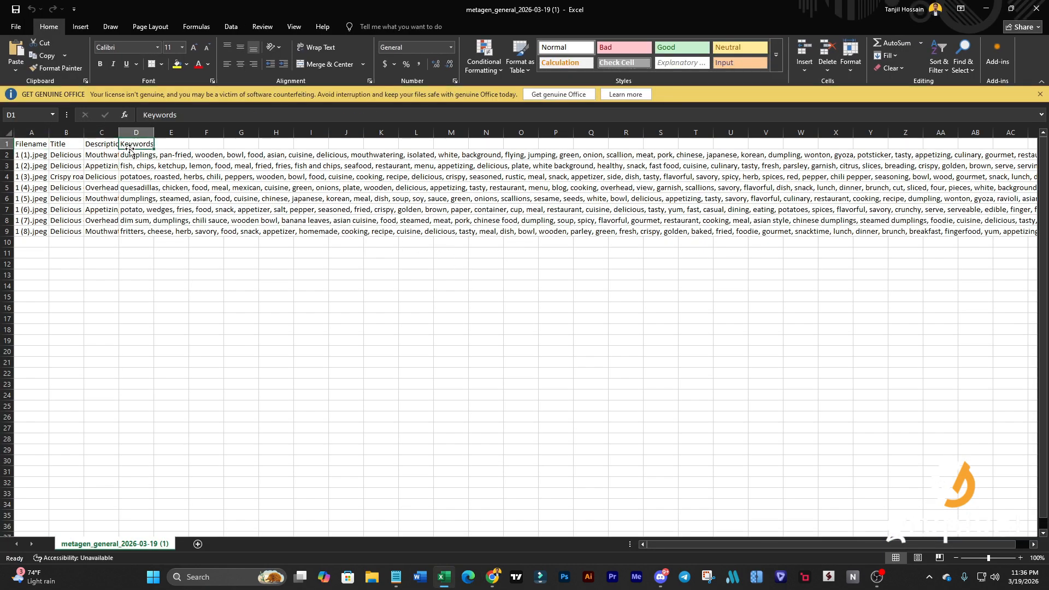
left_click(160, 155)
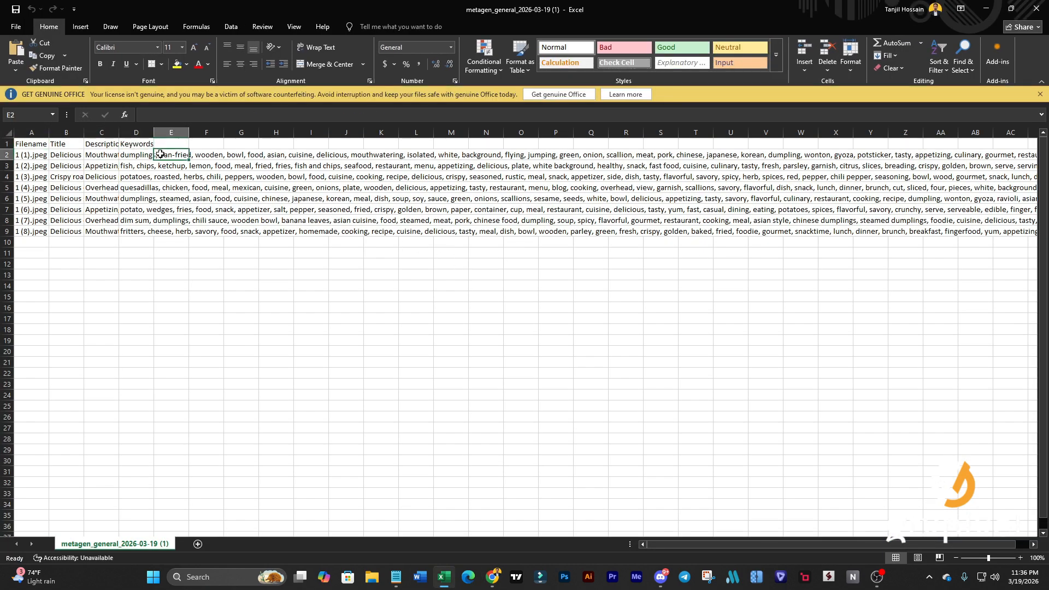
left_click(1036, 8)
- Switch the settings back to Metadata mode and review its output size and keyword controls
scroll(568, 452, "up", 4)
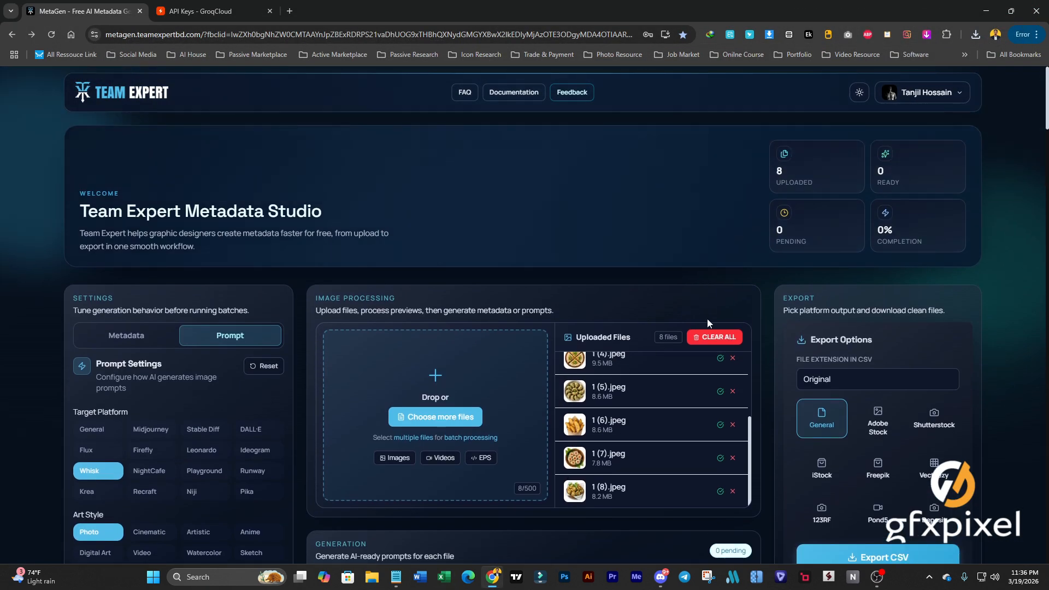
scroll(635, 384, "down", 2)
left_click(135, 229)
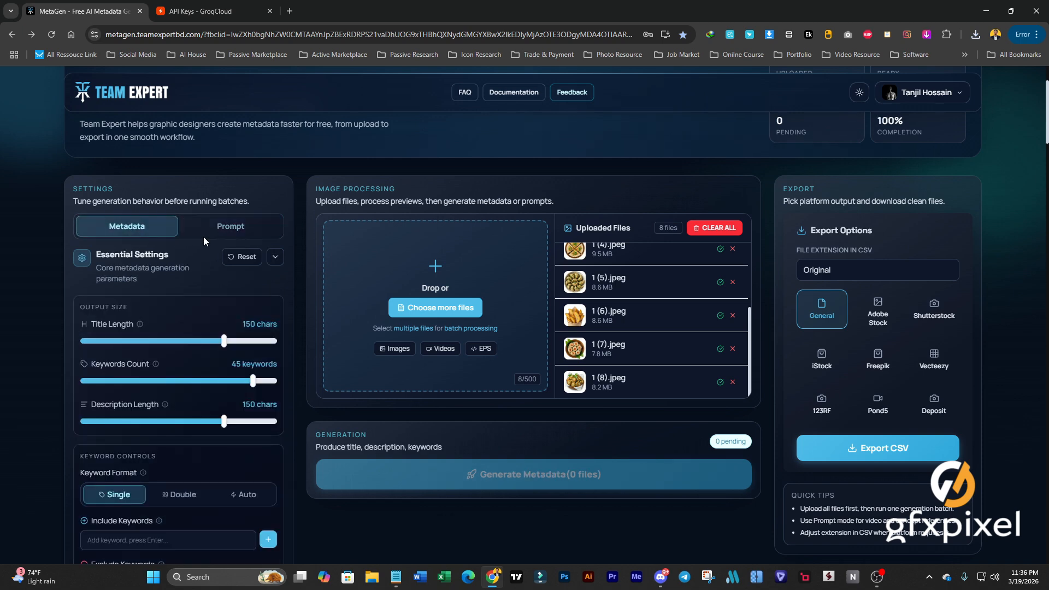
left_click(203, 235)
left_click(163, 228)
scroll(212, 234, "down", 4)
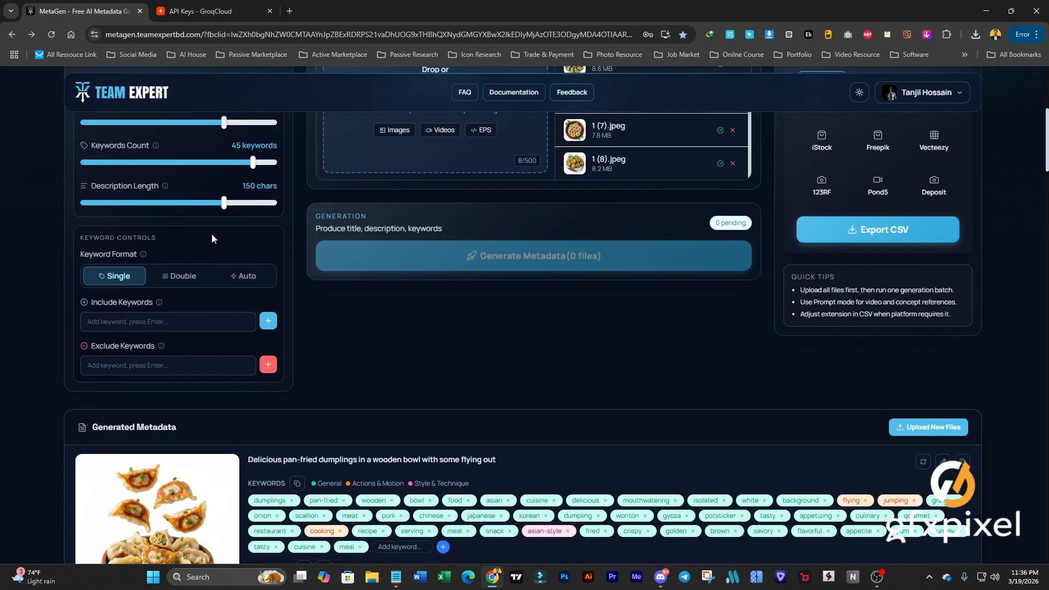
scroll(227, 405, "up", 4)
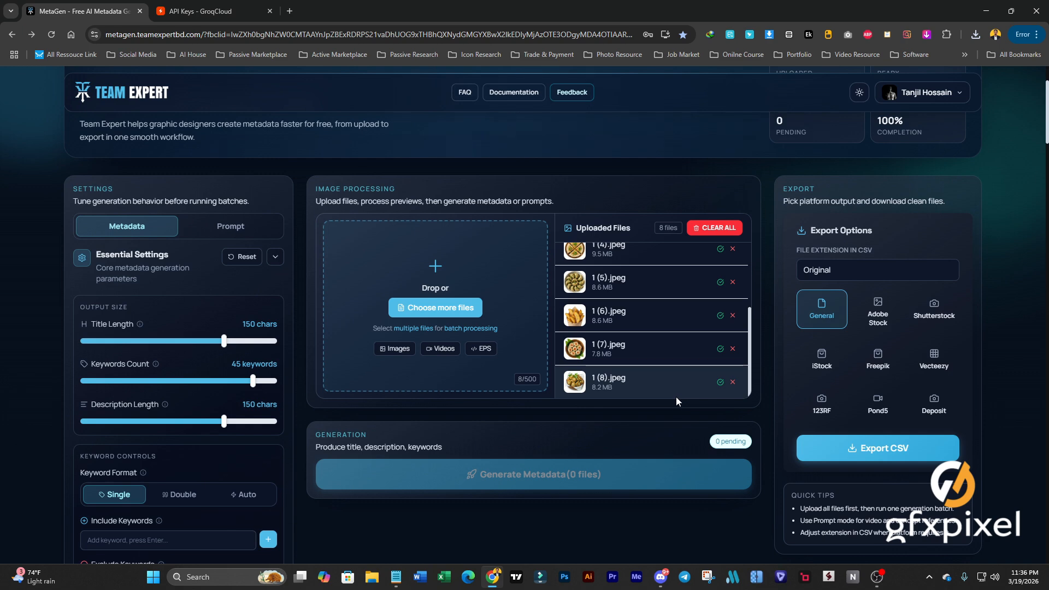
scroll(331, 176, "up", 2)
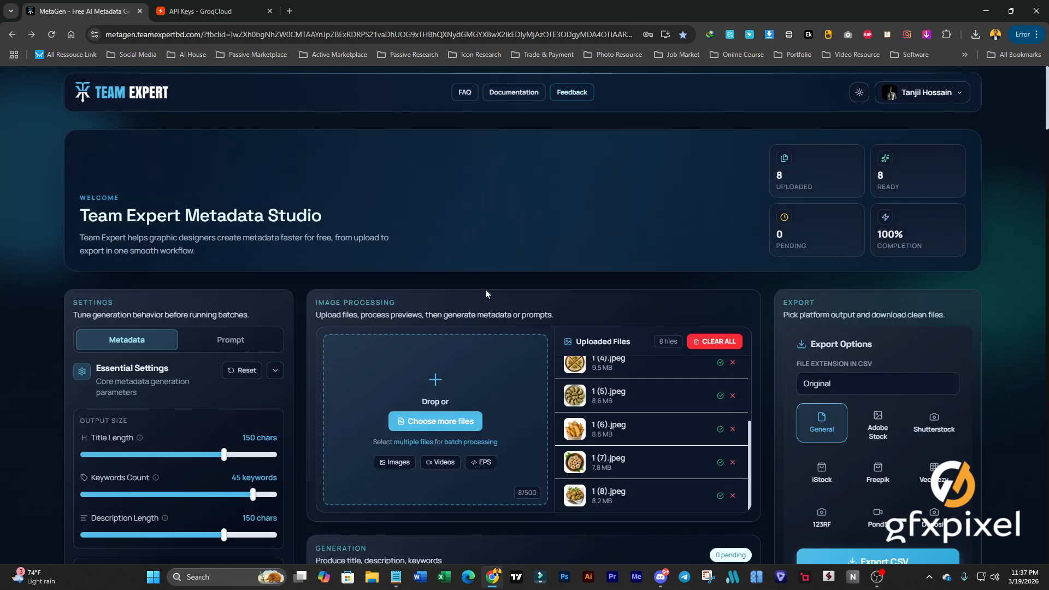